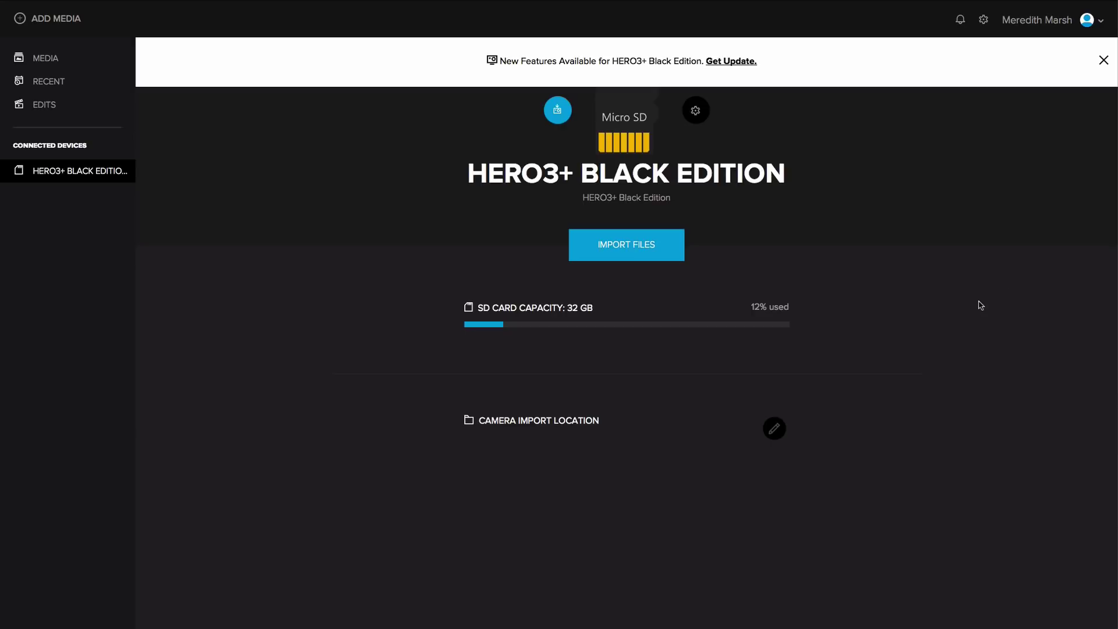
Step: Dismiss the 'New Features Available' notice on the HERO3+ Black Edition device page
{"action": "left_click", "coordinate": [1102, 62]}
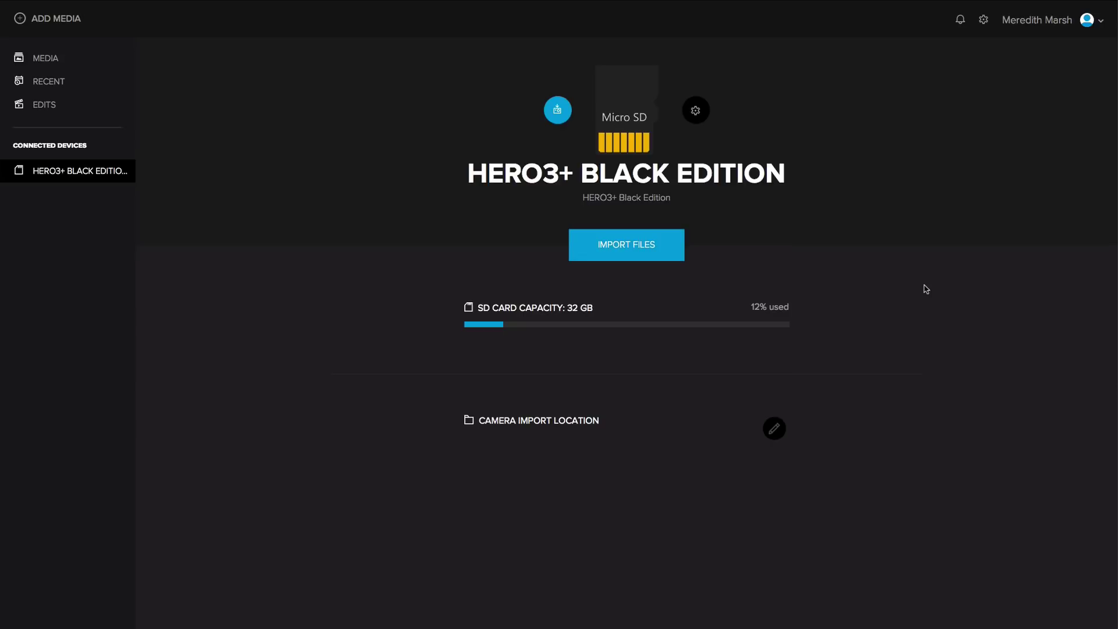
Step: Start importing files from the HERO3+ camera, bringing up the missing import folder notice
{"action": "left_click", "coordinate": [636, 251]}
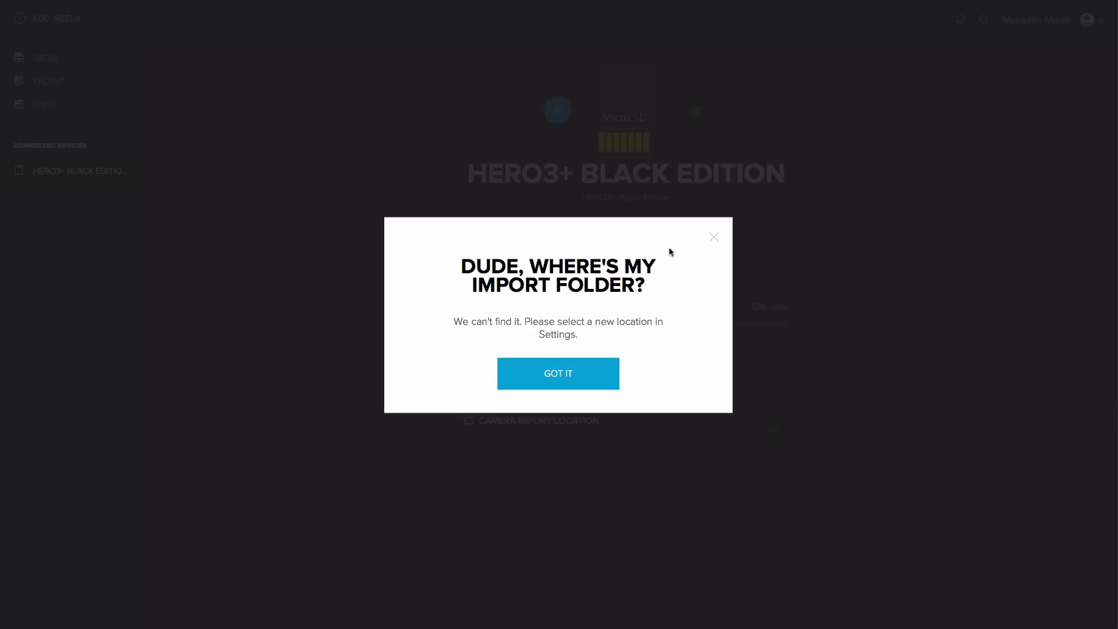
Step: Choose the gopro folder in Pictures as the camera import location
{"action": "left_click", "coordinate": [559, 375]}
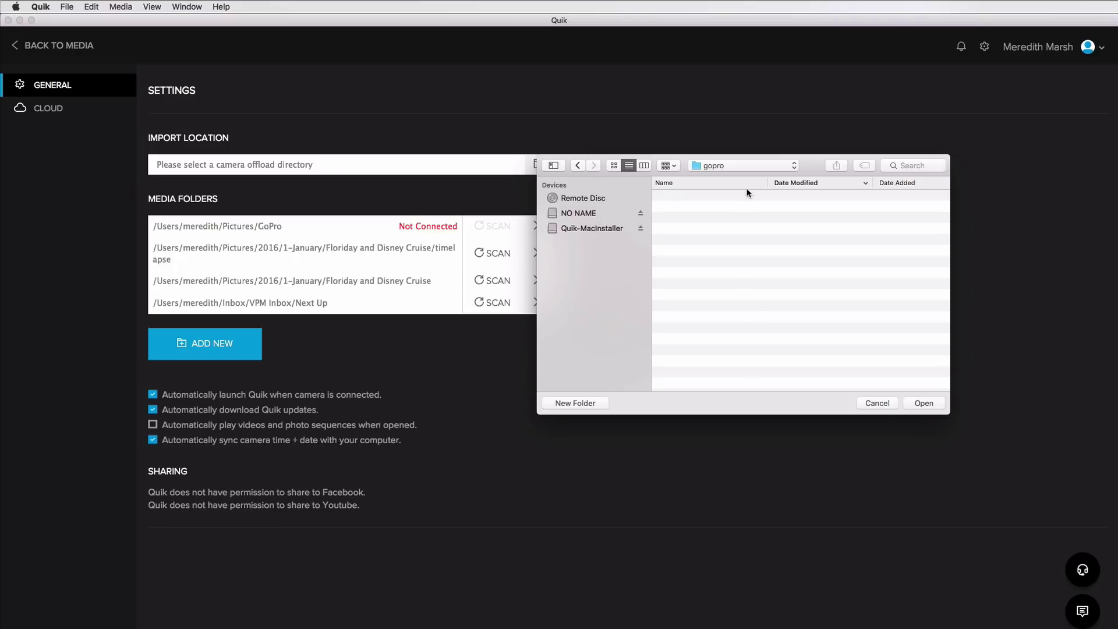
{"action": "left_click", "coordinate": [746, 166]}
{"action": "left_click", "coordinate": [748, 167]}
{"action": "left_click", "coordinate": [923, 403]}
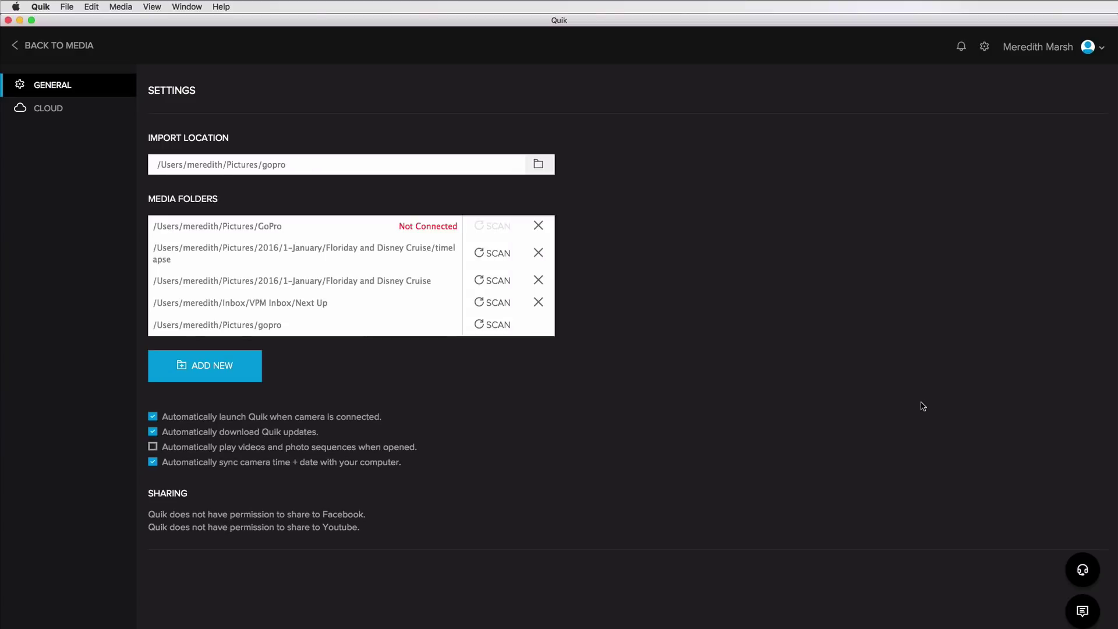
Step: Save the HERO3+ SD card settings with automatic import and delete both off
{"action": "left_click", "coordinate": [51, 46]}
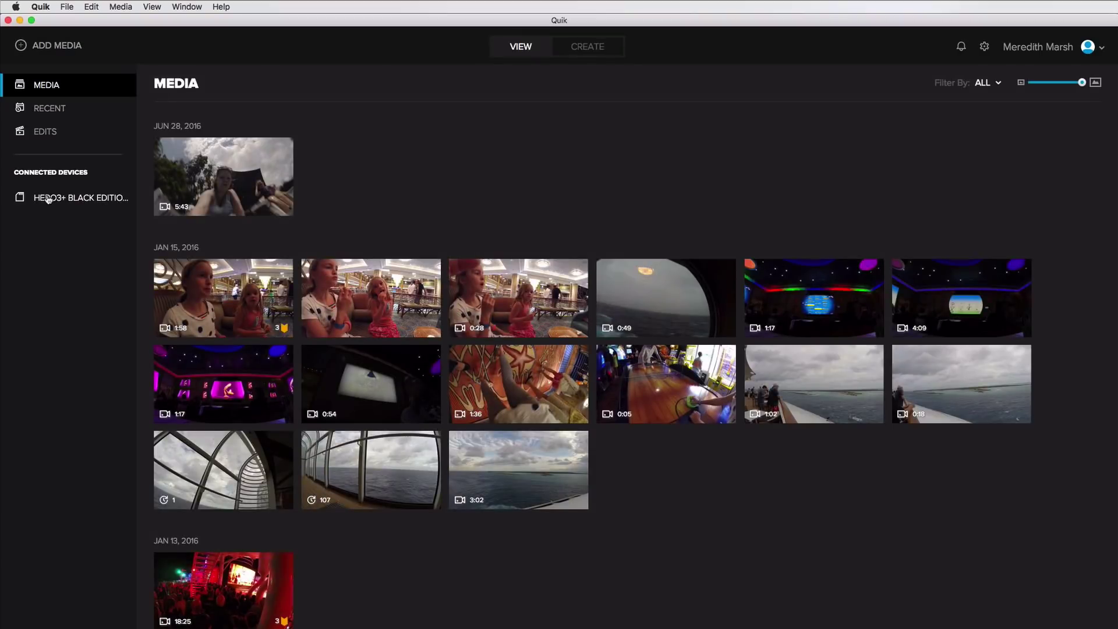
{"action": "left_click", "coordinate": [47, 199]}
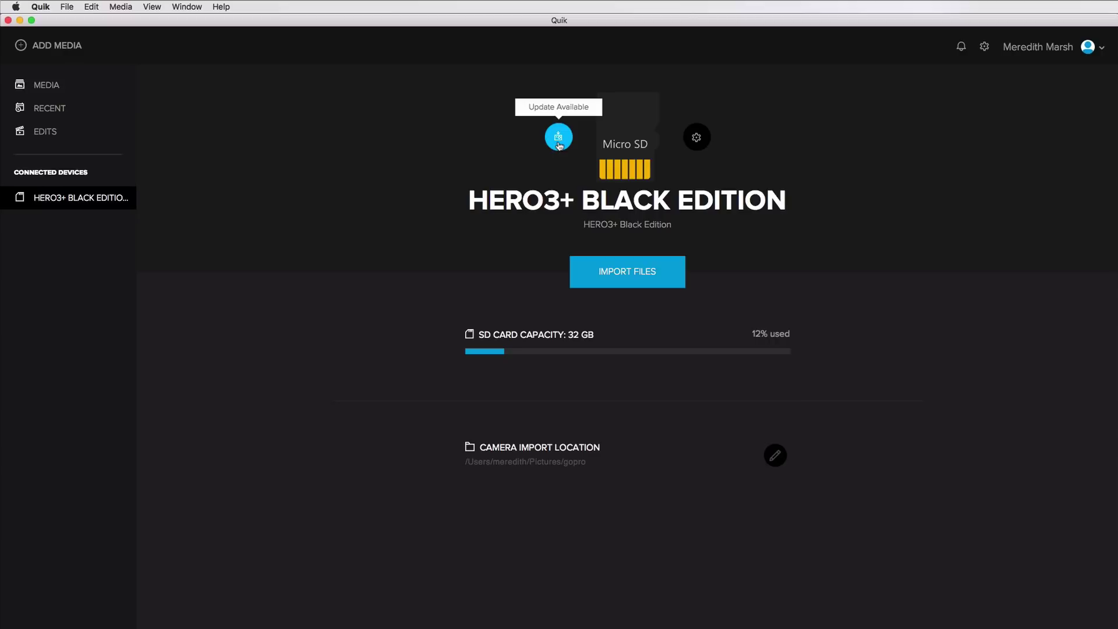
{"action": "left_click", "coordinate": [697, 138]}
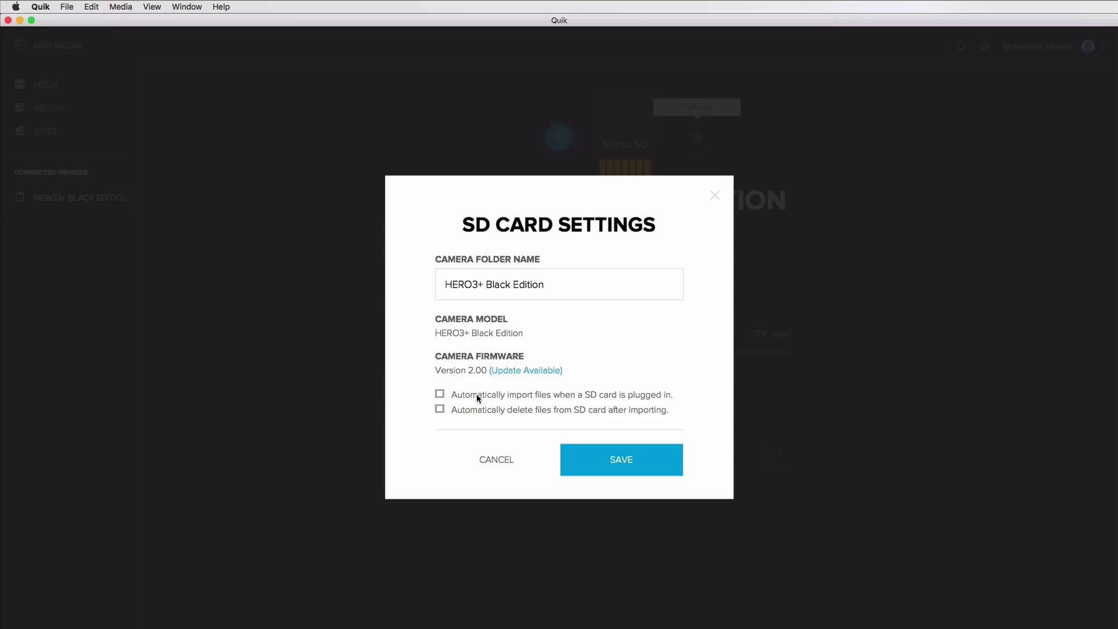
{"action": "left_click", "coordinate": [622, 463]}
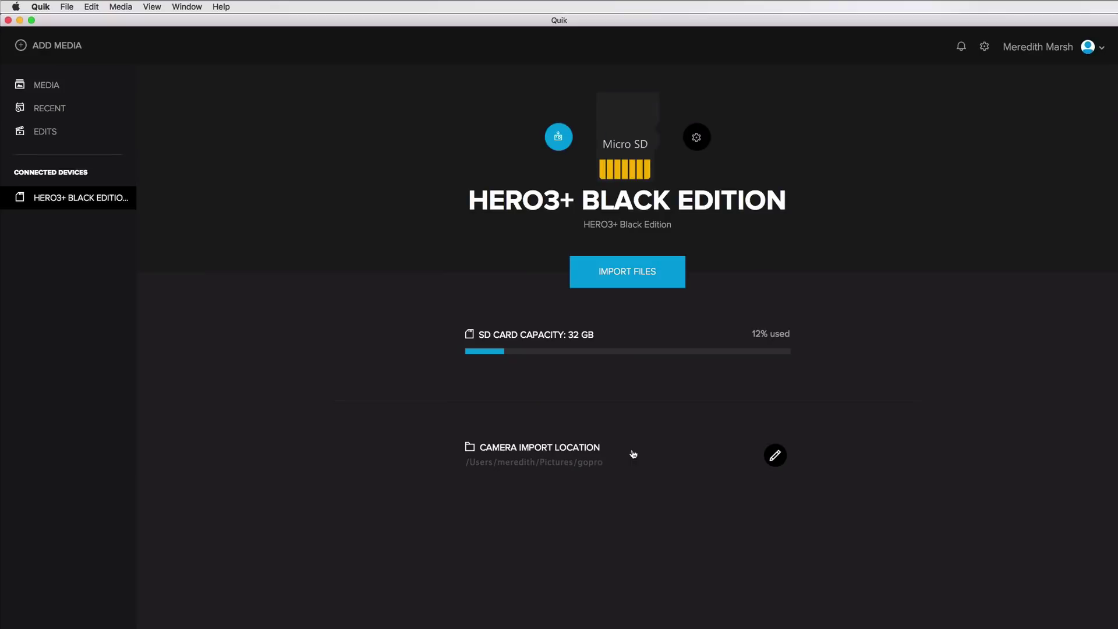
Step: Import all 16 camera files and browse them in the Media library
{"action": "left_click", "coordinate": [633, 274]}
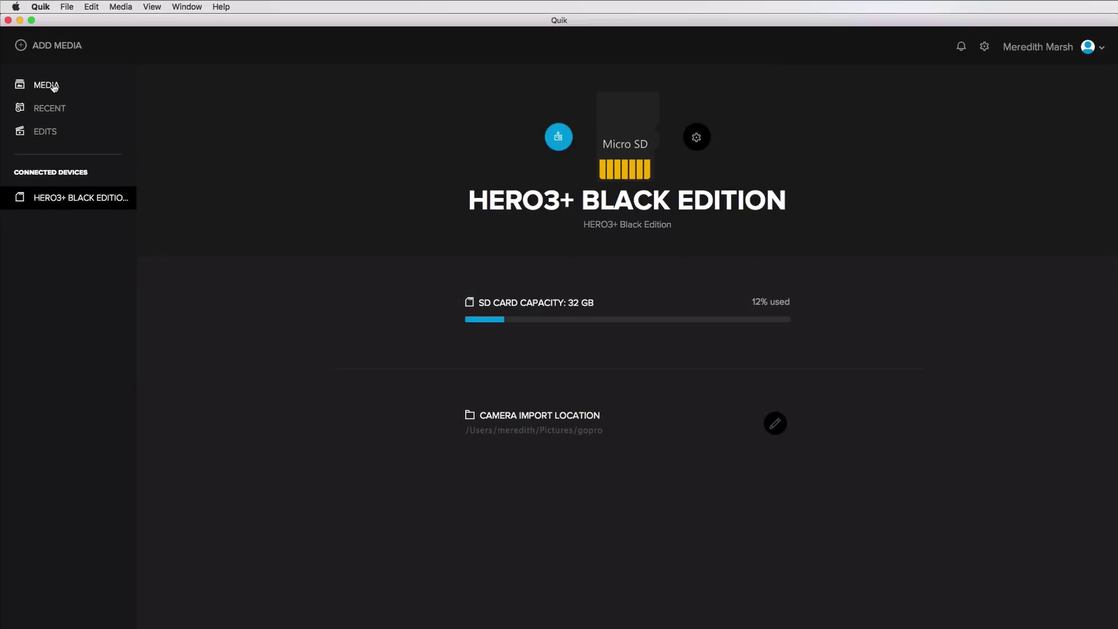
{"action": "left_click", "coordinate": [50, 87]}
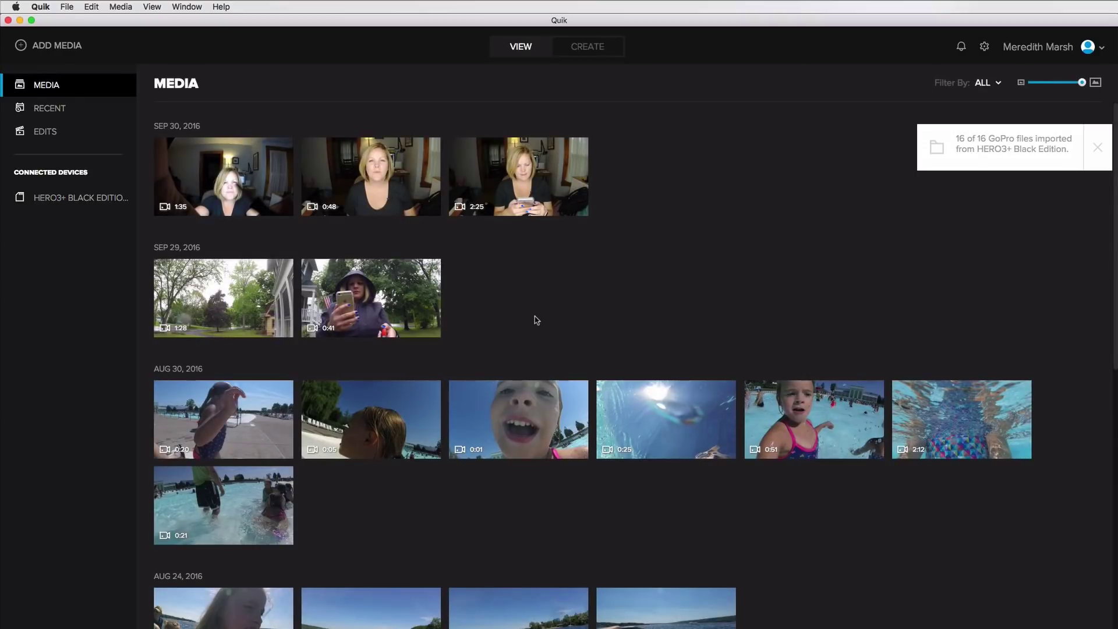
{"action": "scroll", "coordinate": [537, 319], "scroll_direction": "down", "scroll_amount": 10}
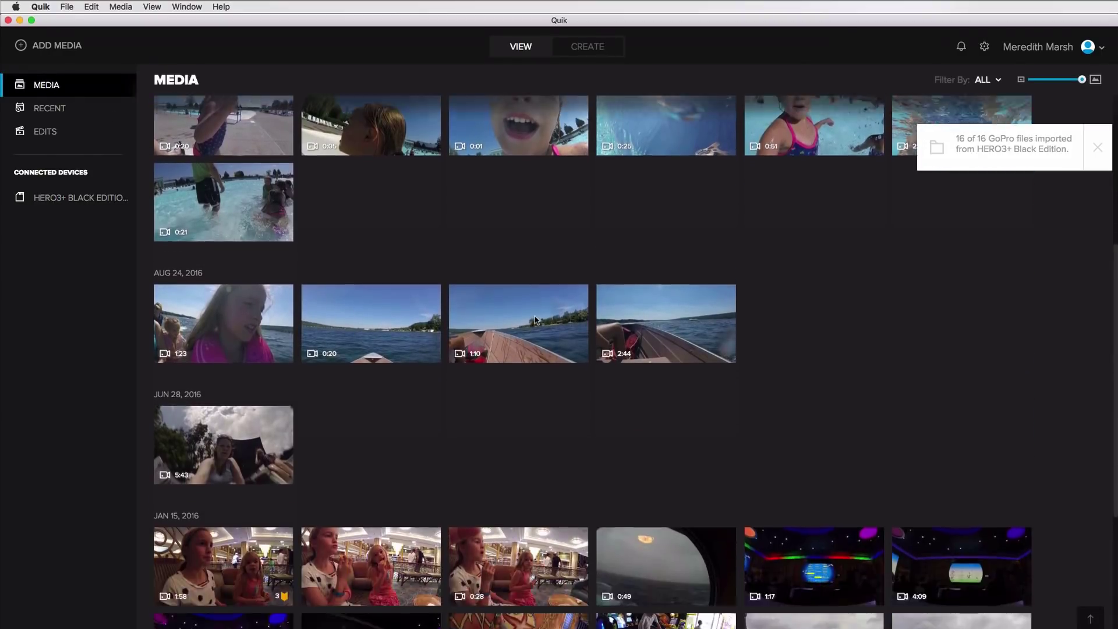
{"action": "scroll", "coordinate": [536, 319], "scroll_direction": "down", "scroll_amount": 3}
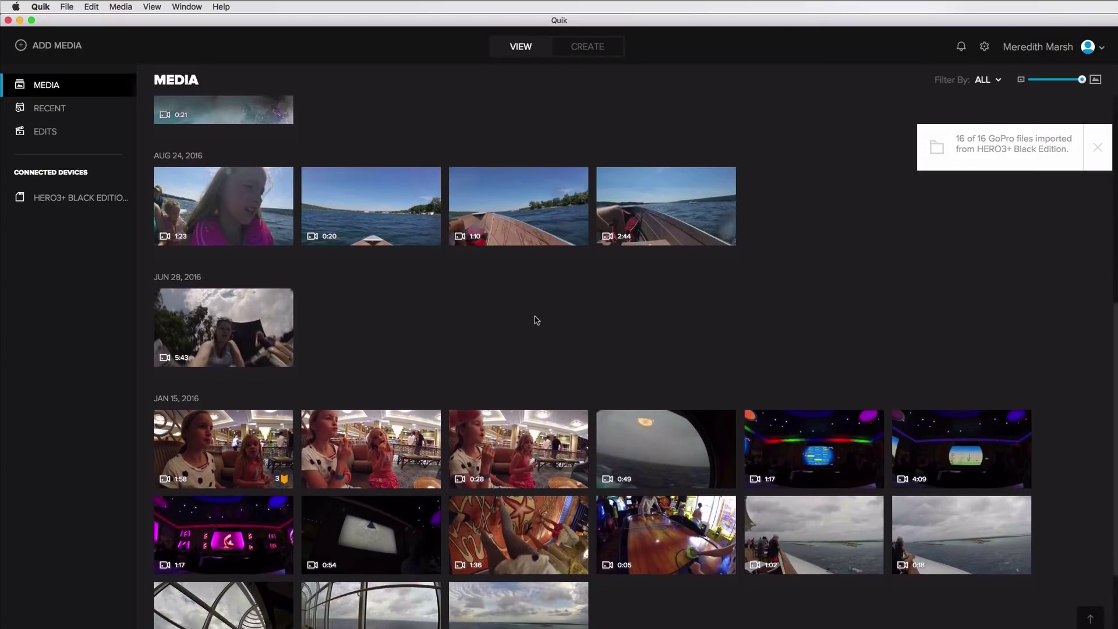
{"action": "scroll", "coordinate": [537, 319], "scroll_direction": "down", "scroll_amount": 1}
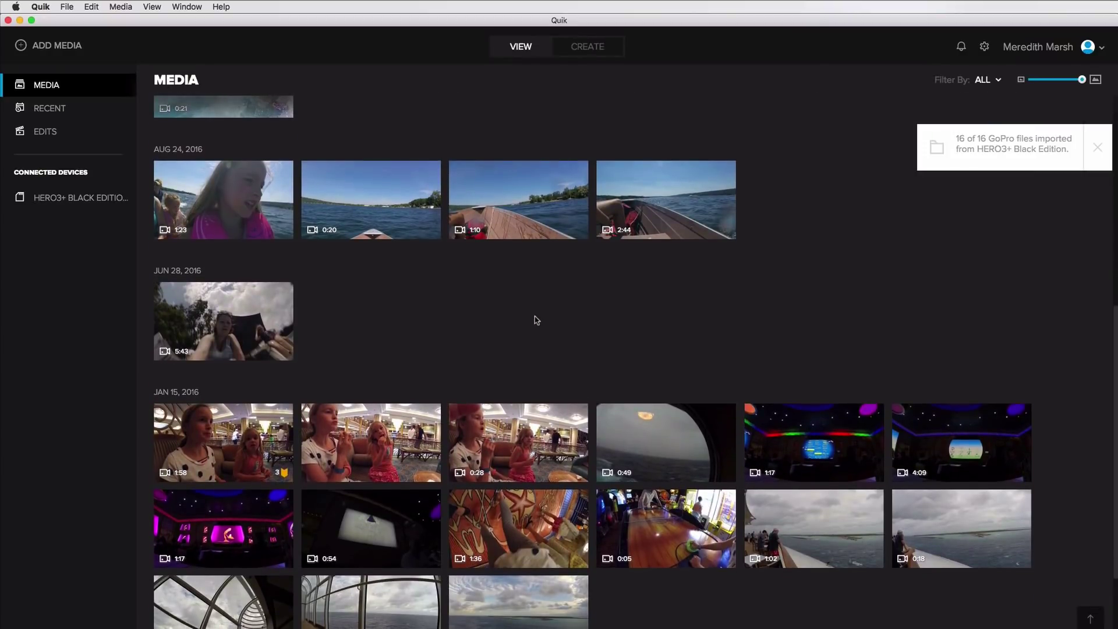
{"action": "scroll", "coordinate": [537, 320], "scroll_direction": "up", "scroll_amount": 12}
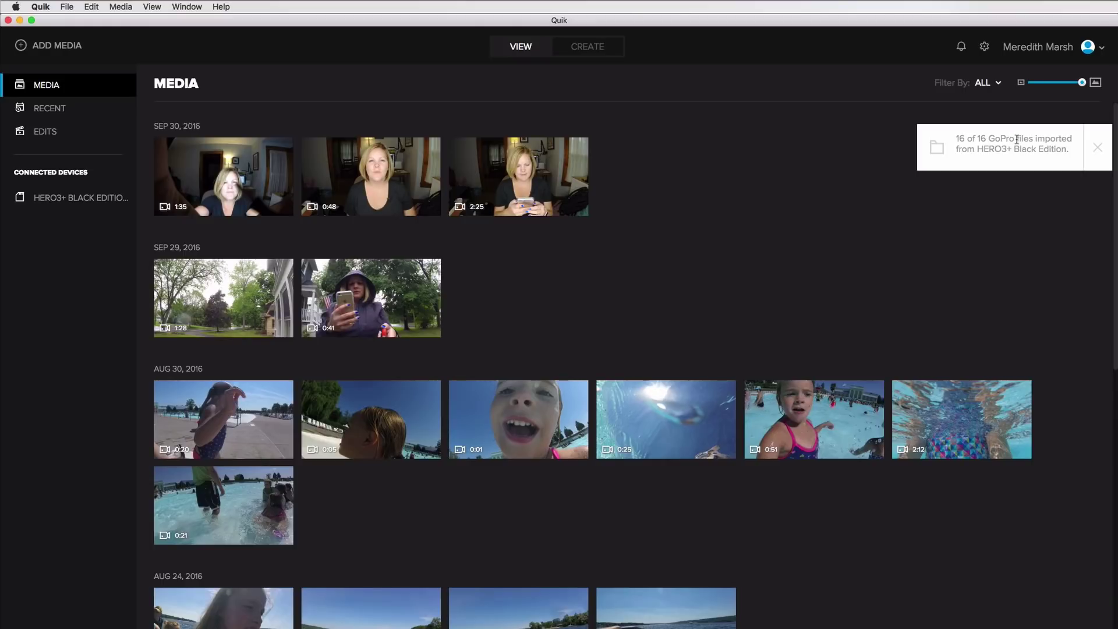
Step: Dismiss the import-complete notification and scroll down to the Aug 30, 2016 clips
{"action": "left_click", "coordinate": [1098, 148]}
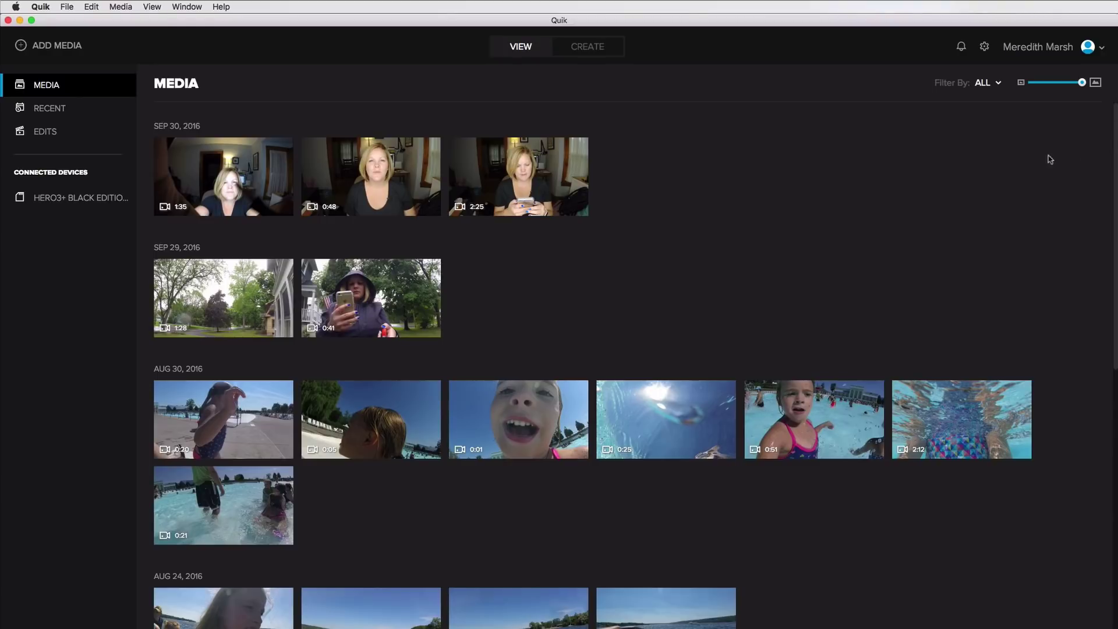
{"action": "scroll", "coordinate": [795, 215], "scroll_direction": "down", "scroll_amount": 1}
{"action": "scroll", "coordinate": [795, 215], "scroll_direction": "down", "scroll_amount": 5}
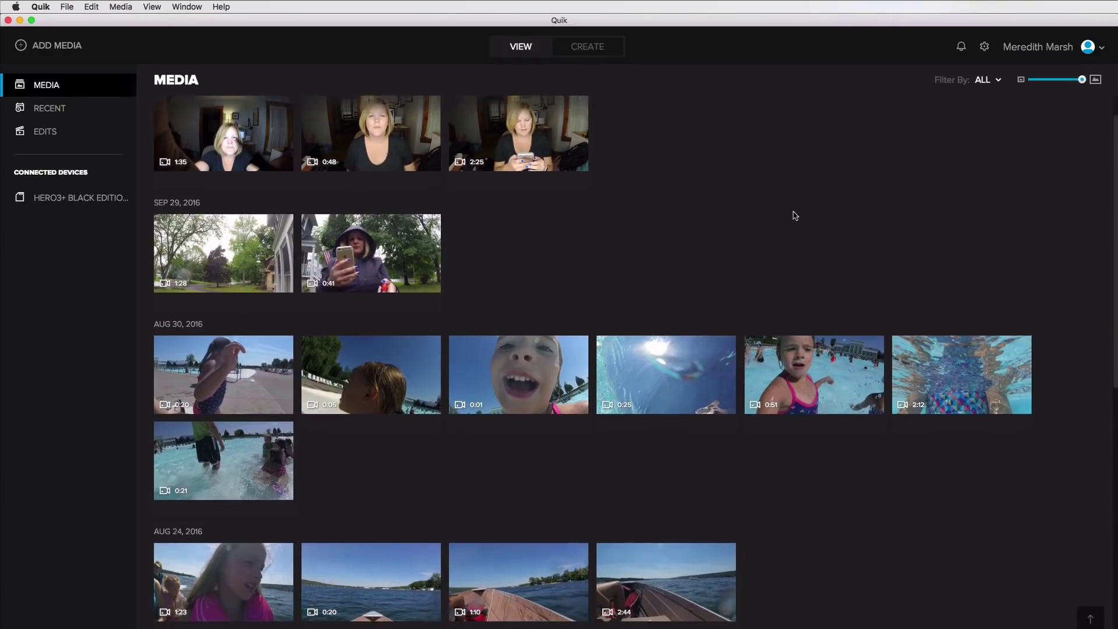
{"action": "scroll", "coordinate": [796, 216], "scroll_direction": "down", "scroll_amount": 3}
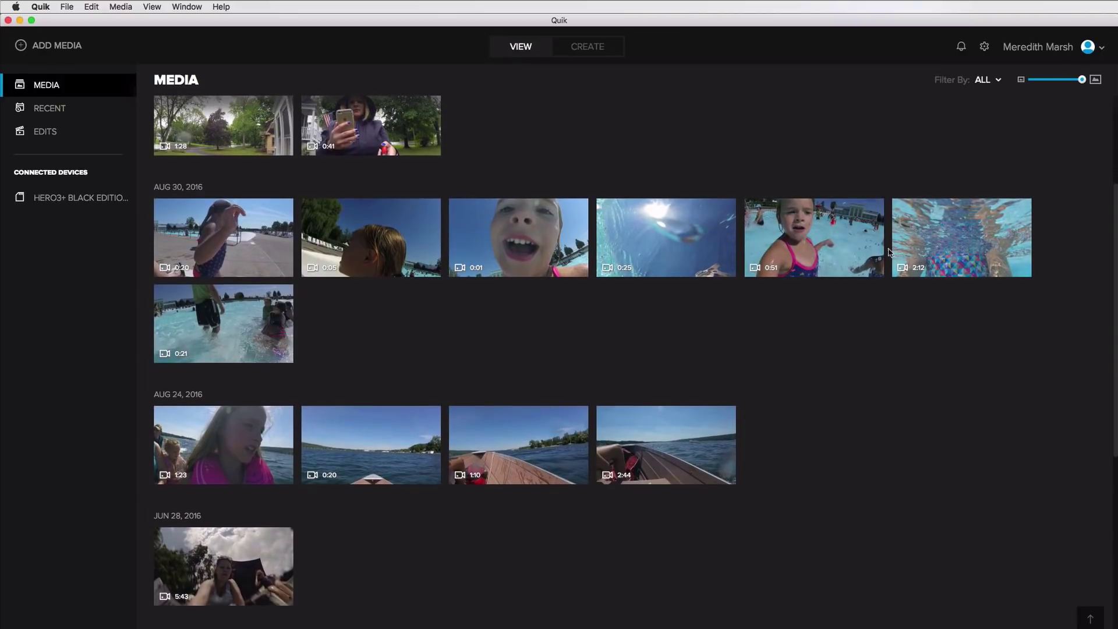
Step: Select the seven Aug 30, 2016 pool clips and open them in Create mode
{"action": "left_click", "coordinate": [230, 251]}
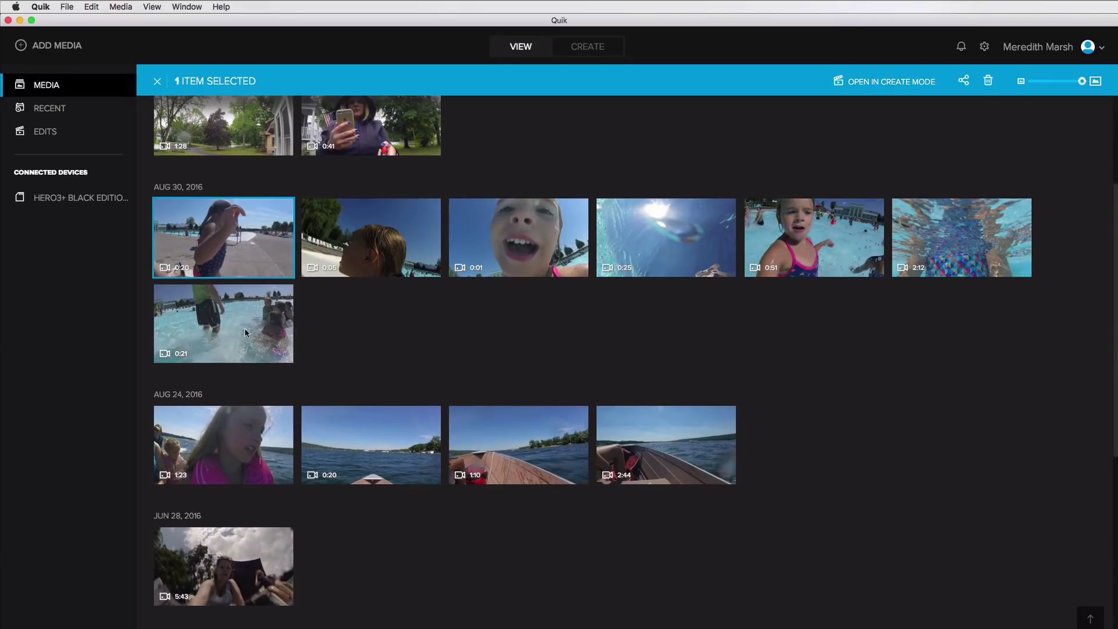
{"action": "left_click", "coordinate": [385, 247]}
{"action": "left_click", "coordinate": [281, 244]}
{"action": "left_click", "coordinate": [252, 338], "text": "shift"}
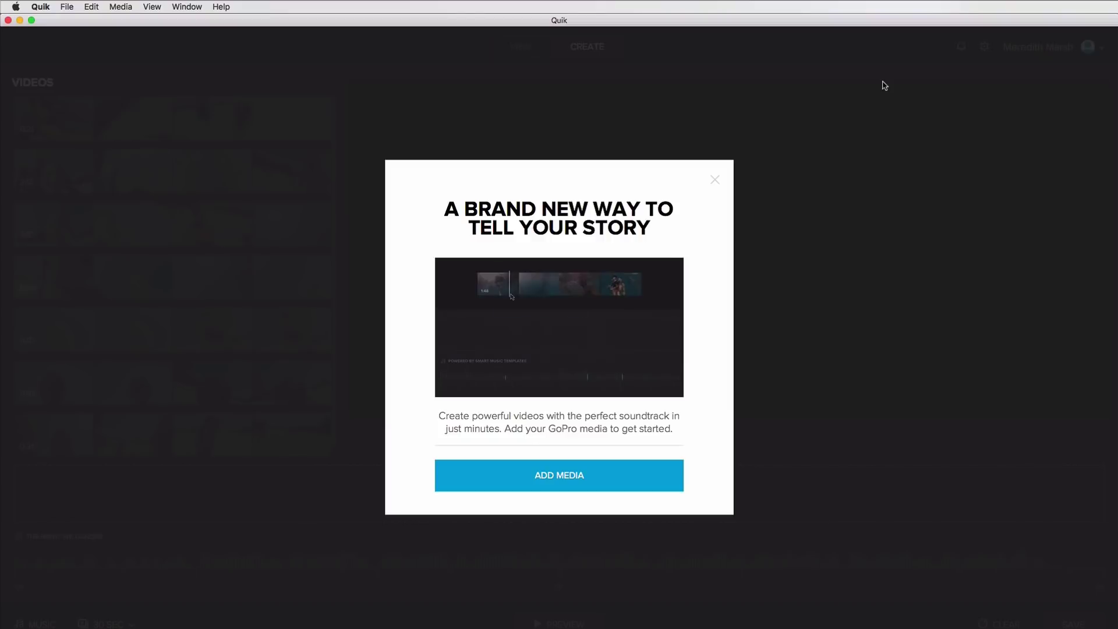
Step: Close the Create mode intro to reach the editor with 'The Night We Danced' music
{"action": "left_click", "coordinate": [554, 475]}
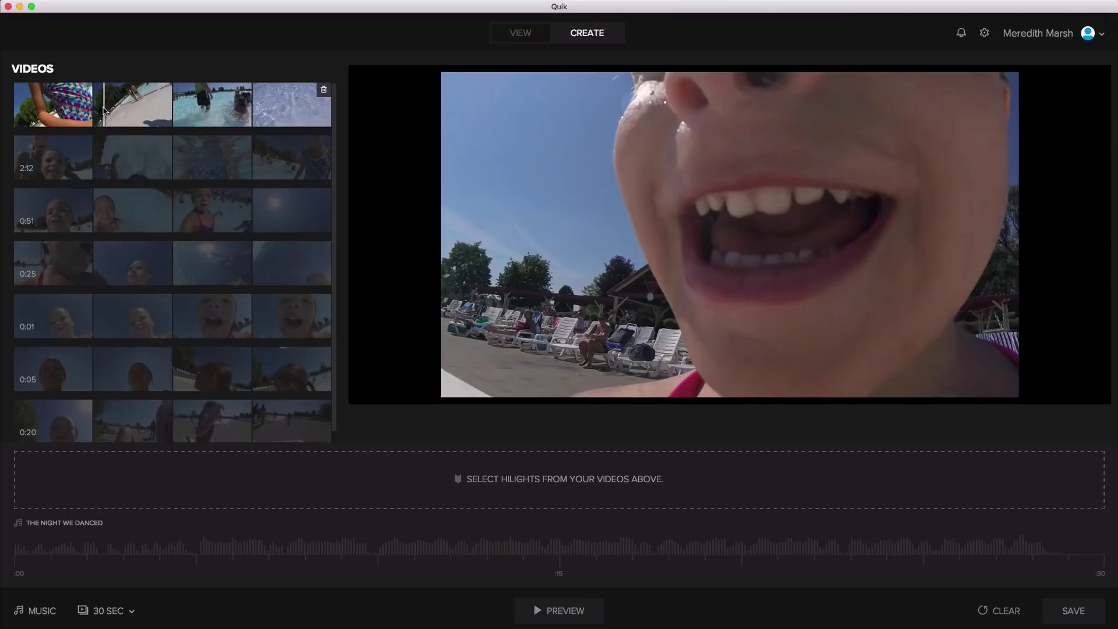
Step: Mark two HiLight moments in the first pool clip
{"action": "left_click", "coordinate": [104, 110]}
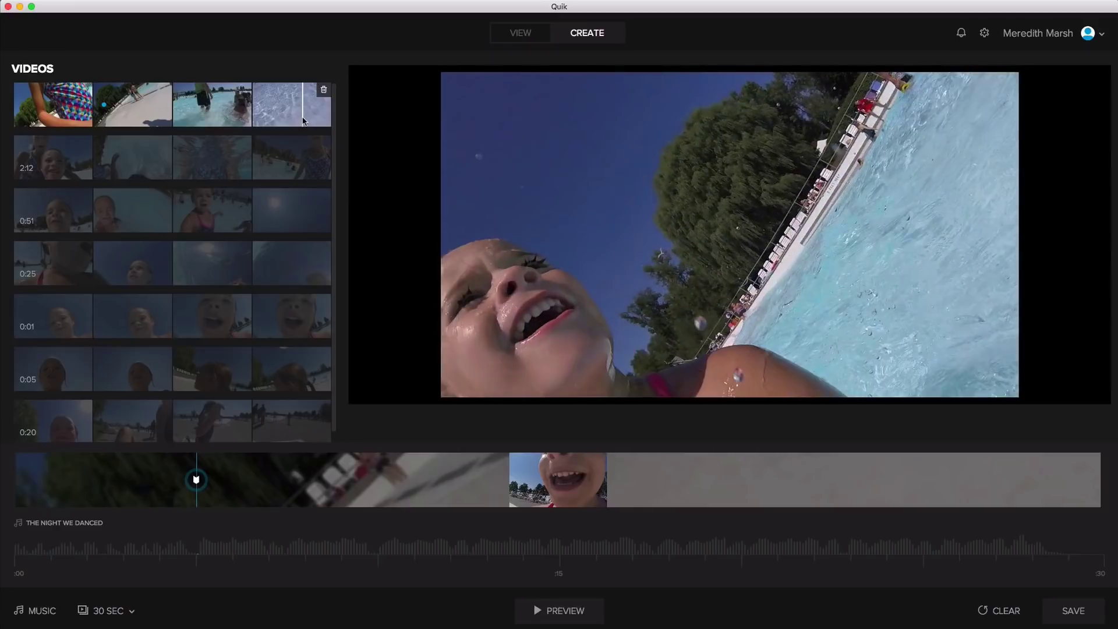
{"action": "left_click", "coordinate": [304, 121]}
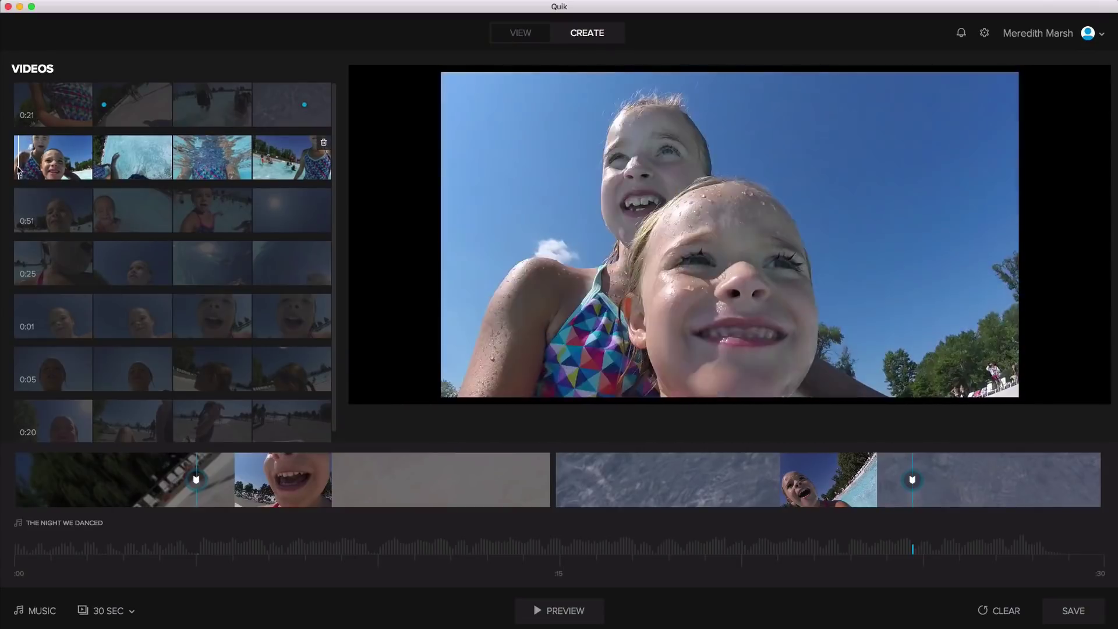
Step: Add HiLights from the 2:12, 0:51, 0:25, 0:01 and 0:20 clips until the limit is reached
{"action": "left_click", "coordinate": [18, 171]}
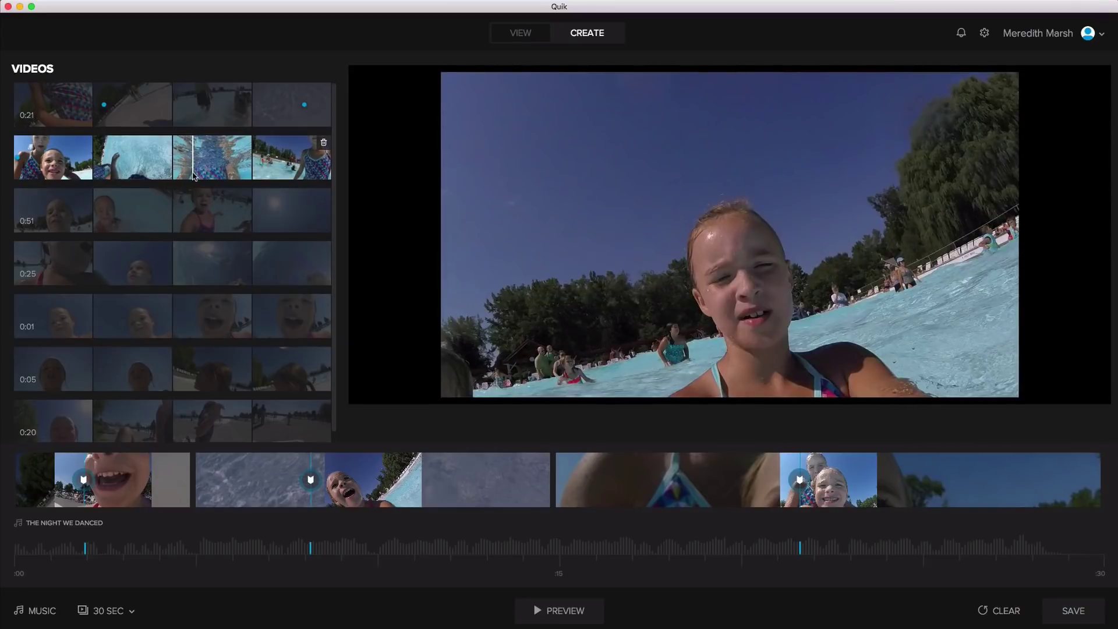
{"action": "left_click", "coordinate": [194, 176]}
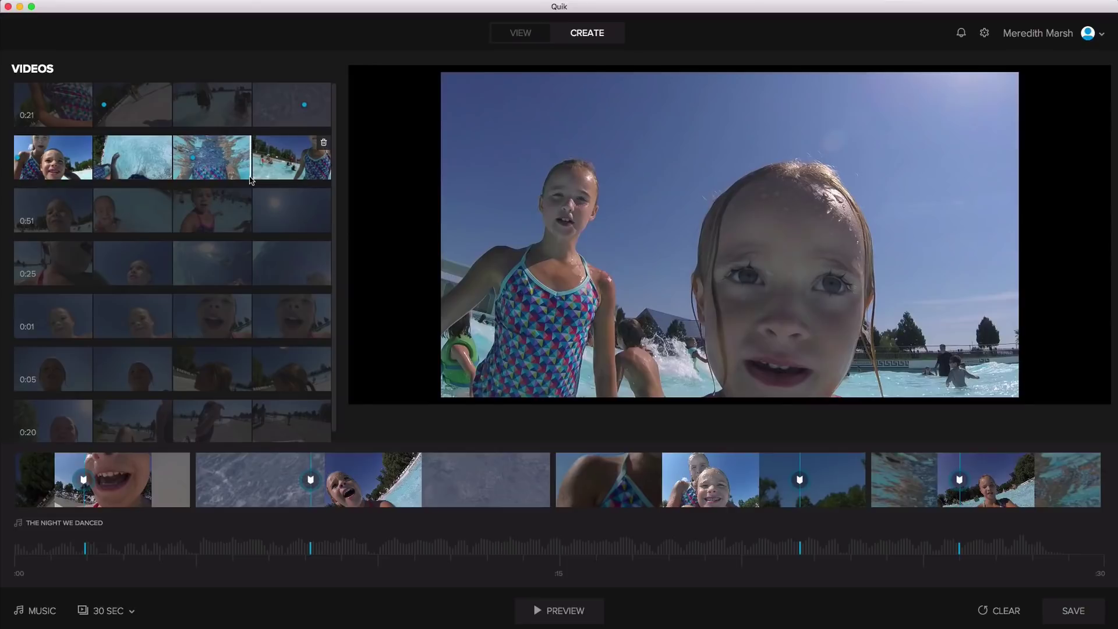
{"action": "left_click", "coordinate": [252, 180]}
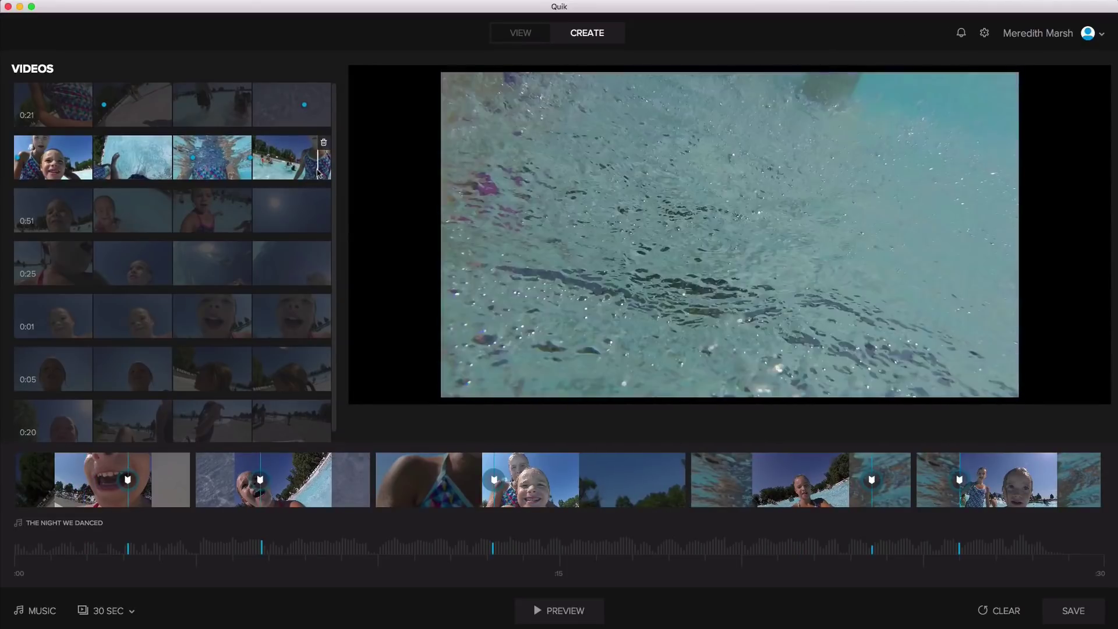
{"action": "left_click", "coordinate": [248, 272]}
{"action": "left_click", "coordinate": [248, 272]}
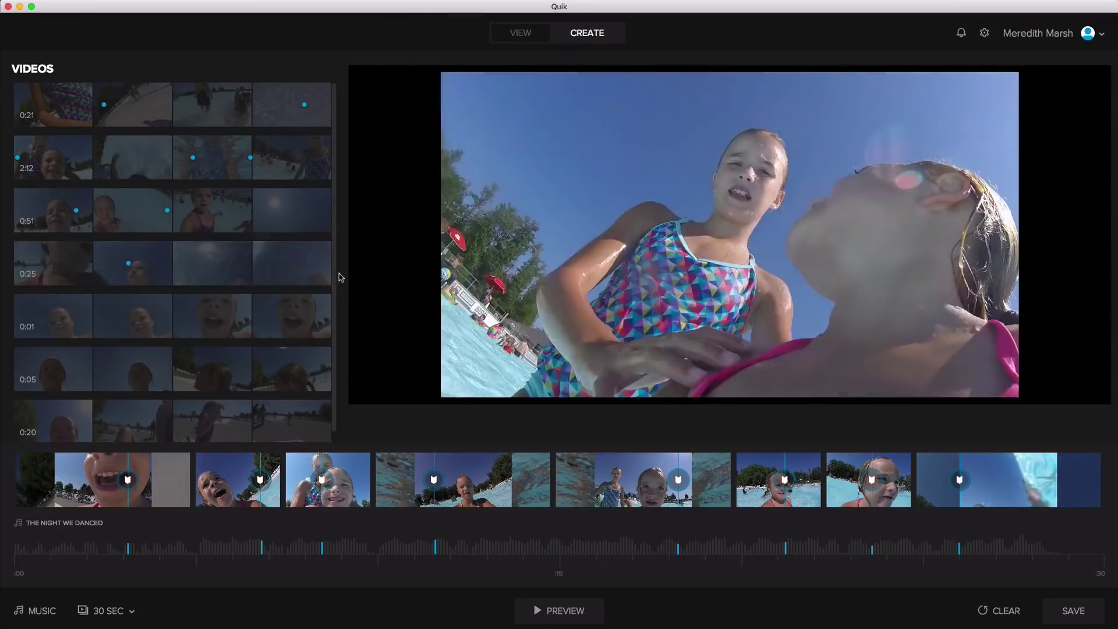
{"action": "left_click", "coordinate": [323, 264]}
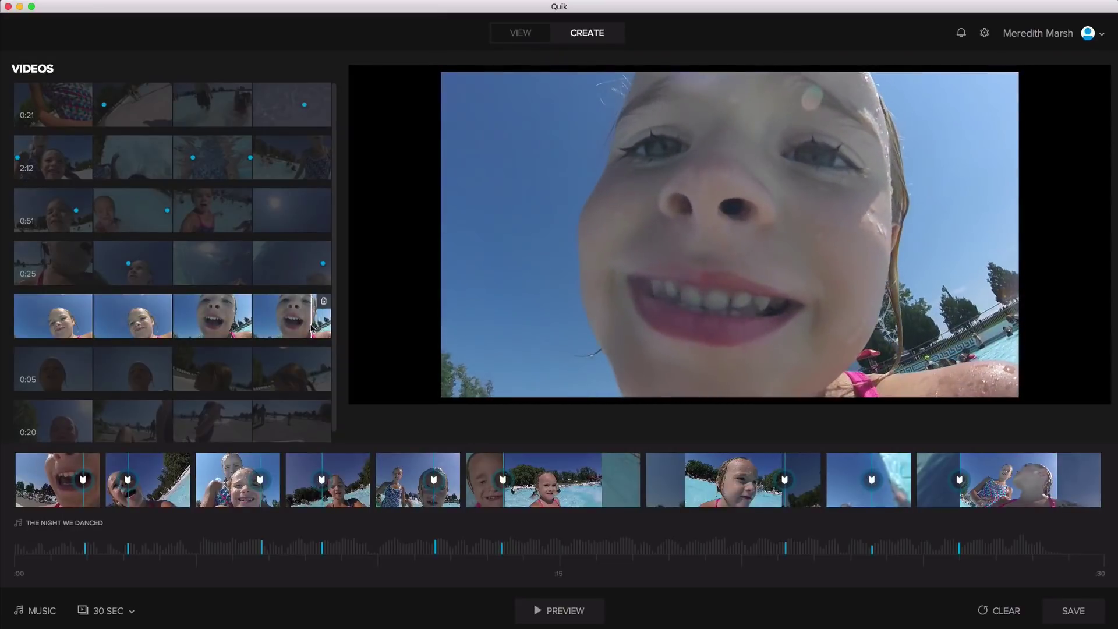
{"action": "left_click", "coordinate": [311, 315]}
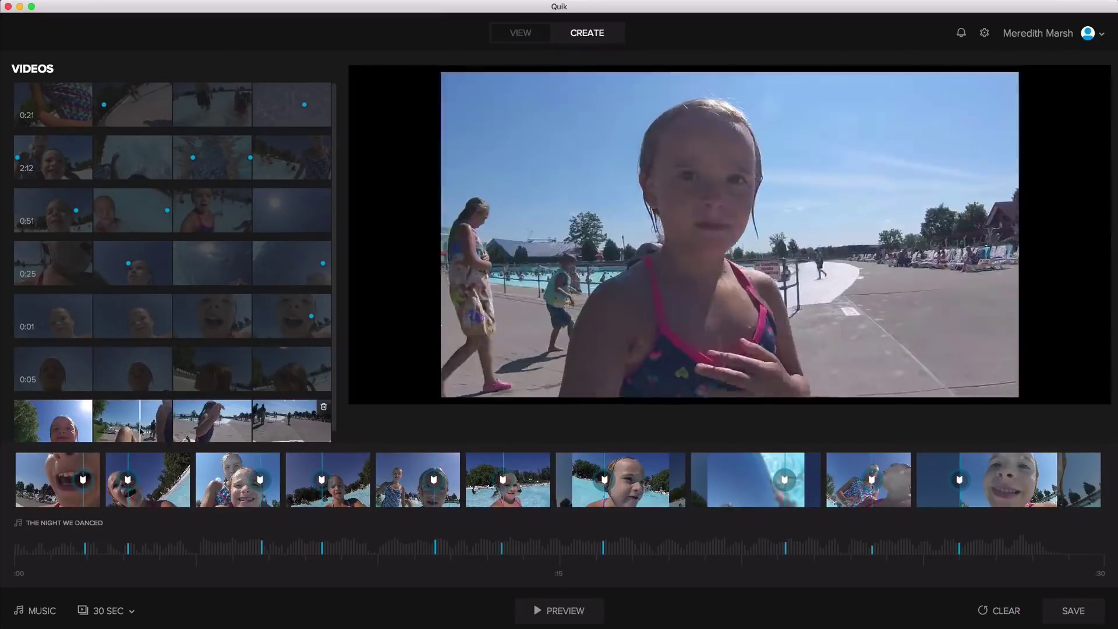
{"action": "left_click", "coordinate": [133, 431]}
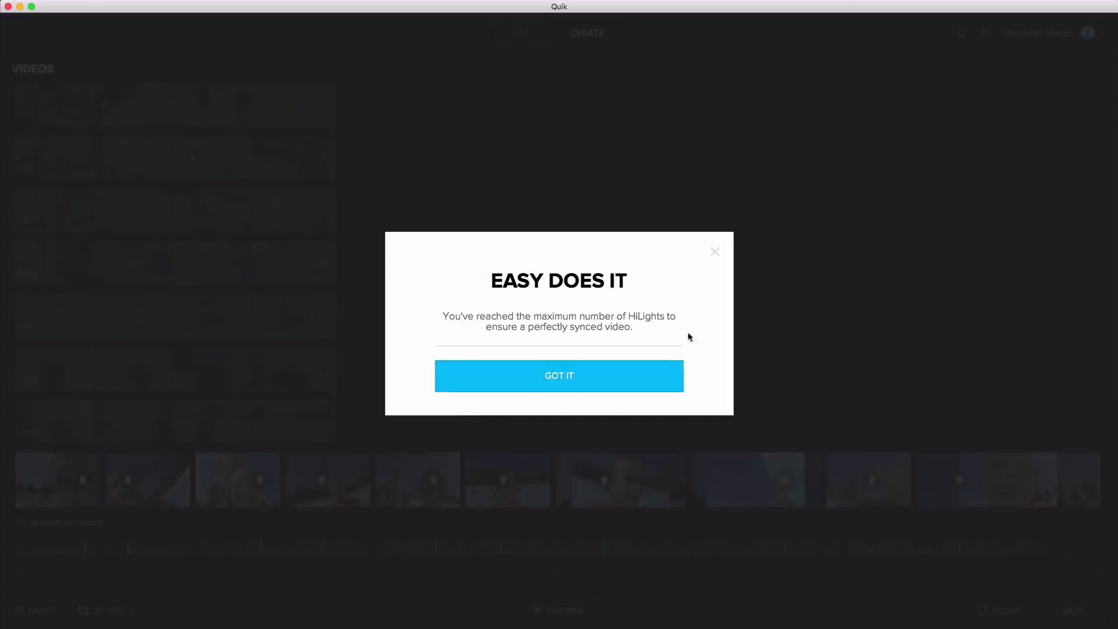
Step: Dismiss the 'Easy Does It' notice and preview the first clip in the Videos library
{"action": "left_click", "coordinate": [559, 376]}
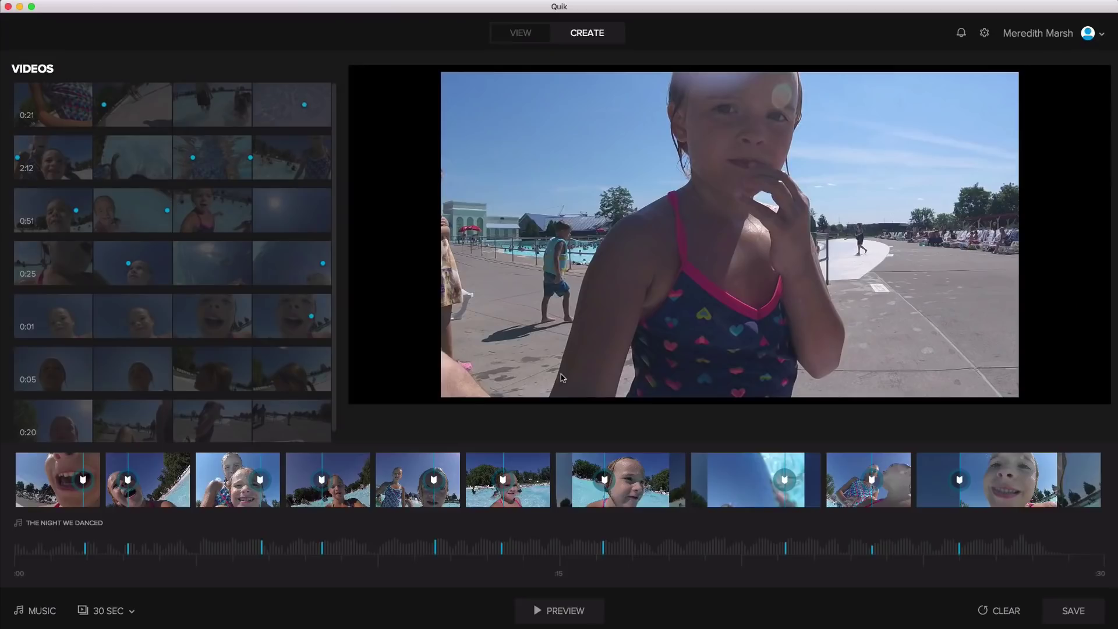
{"action": "left_click", "coordinate": [132, 117]}
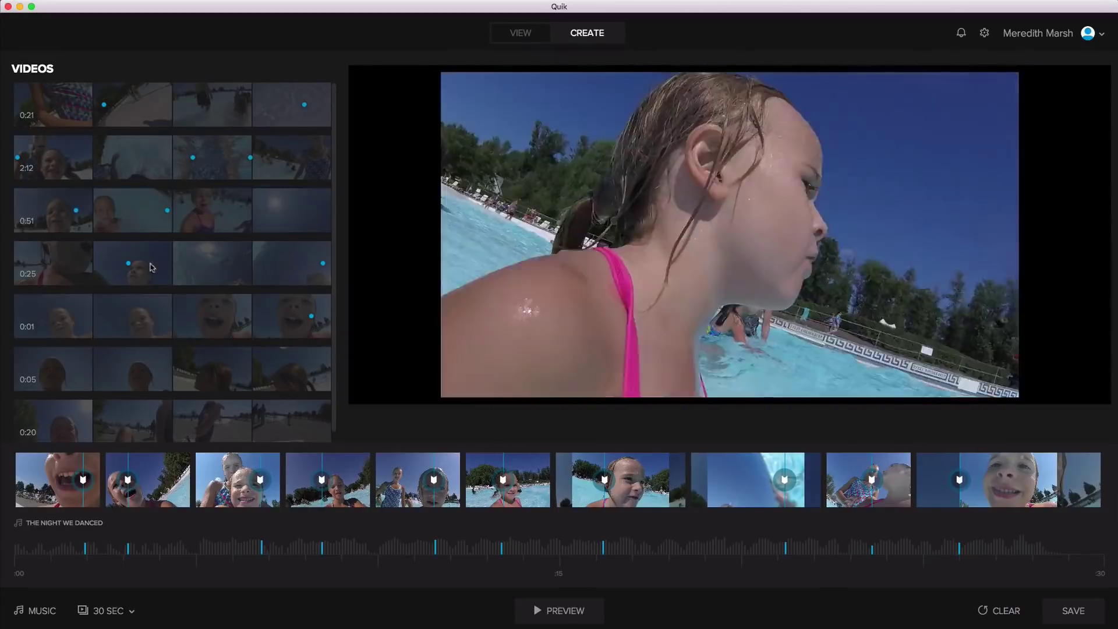
{"action": "scroll", "coordinate": [310, 329], "scroll_direction": "down", "scroll_amount": 1}
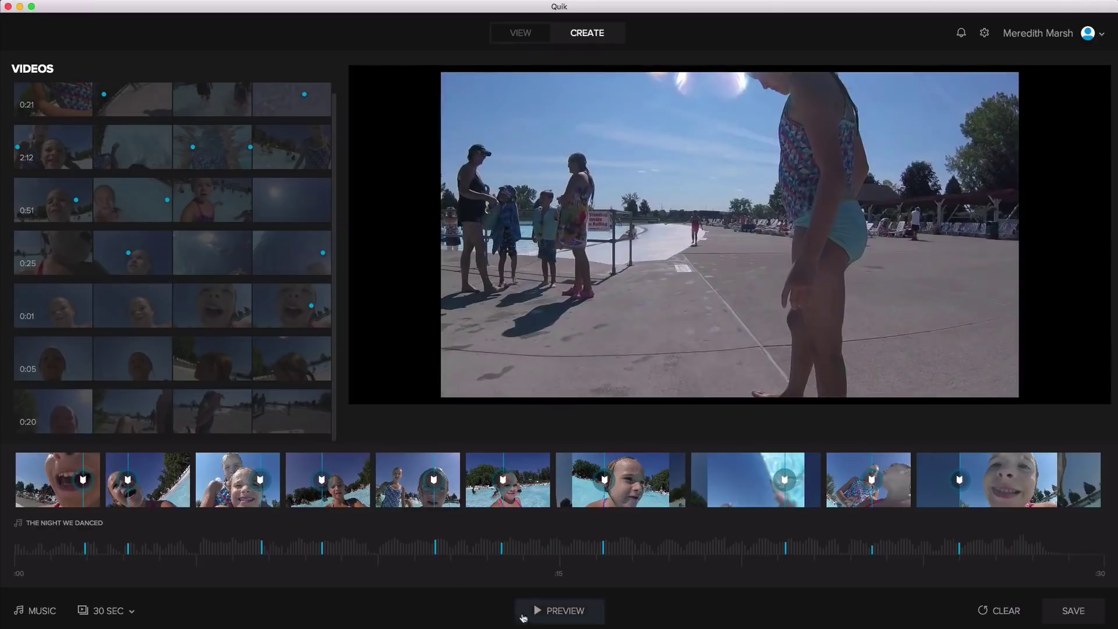
{"action": "left_click", "coordinate": [549, 611]}
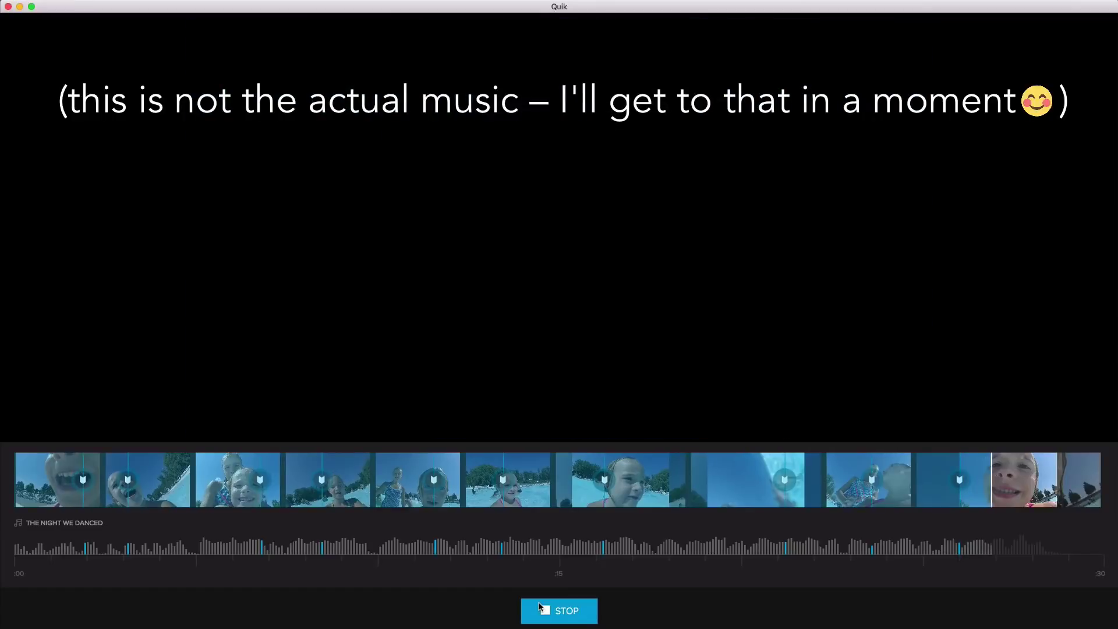
{"action": "left_click", "coordinate": [540, 607]}
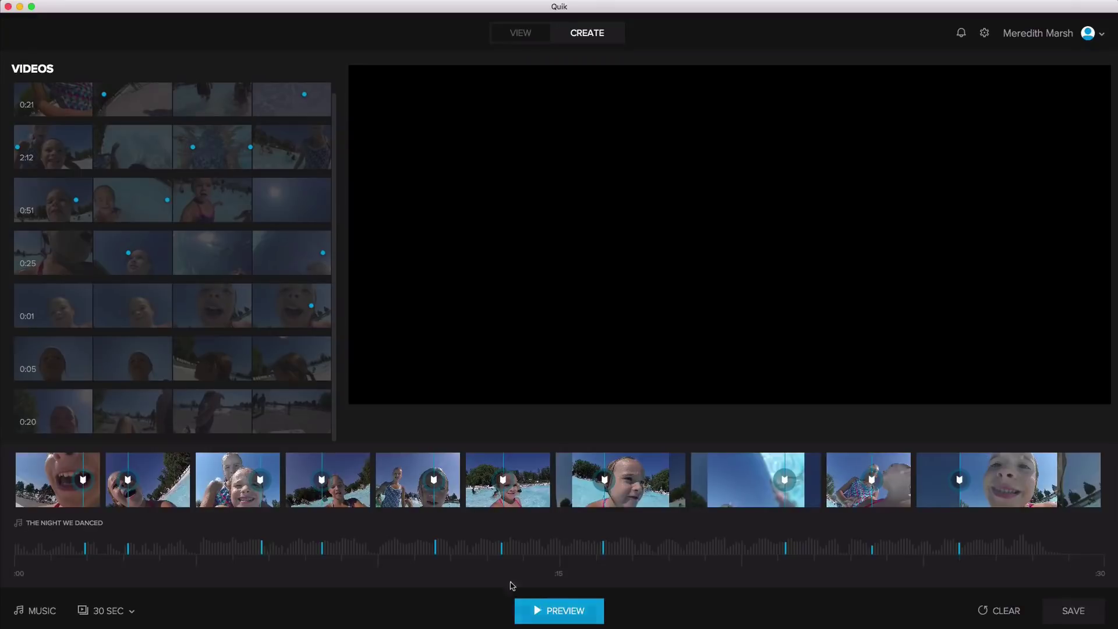
Step: Change the highlight video length from 30 SEC to 60 SEC
{"action": "left_click", "coordinate": [124, 611]}
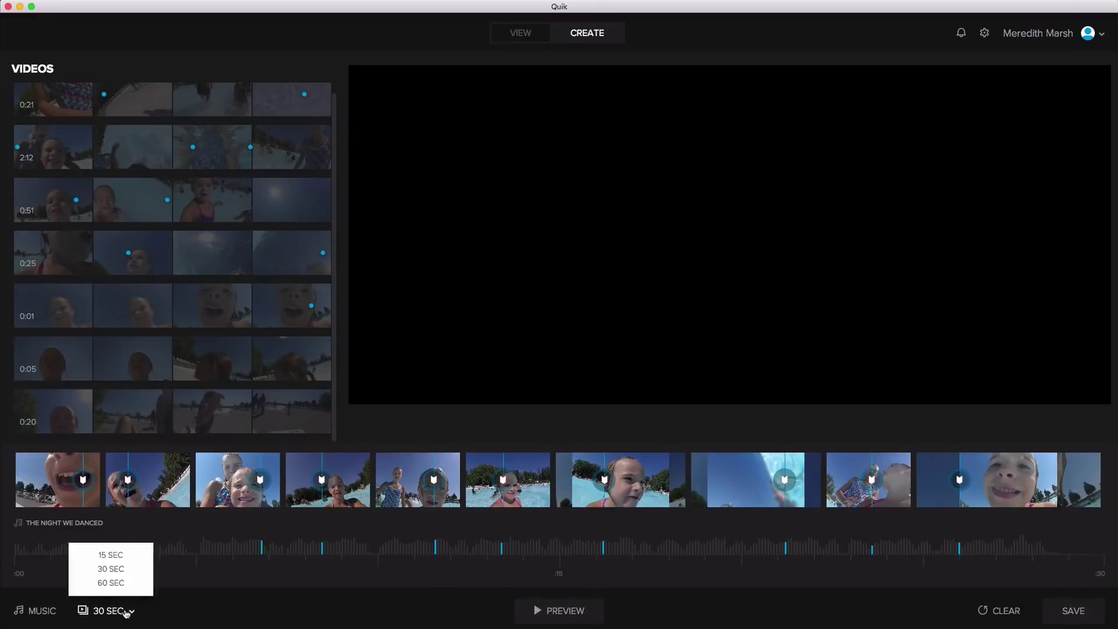
{"action": "left_click", "coordinate": [111, 583]}
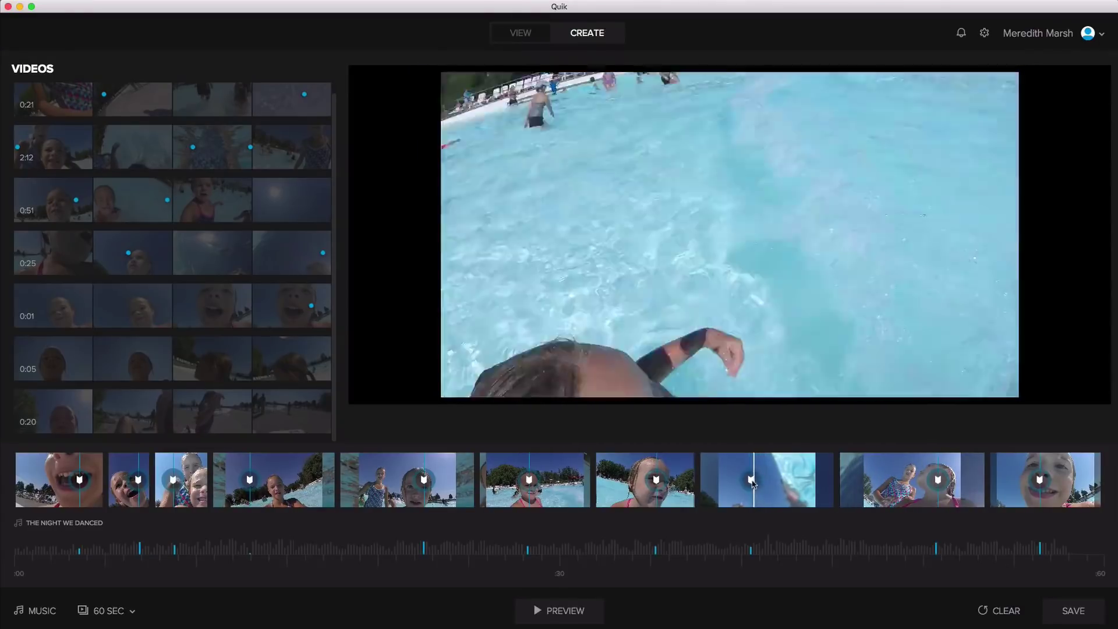
Step: Remove the underwater clip from the storyboard and add two new moments from the 0:25 video
{"action": "left_click", "coordinate": [753, 482]}
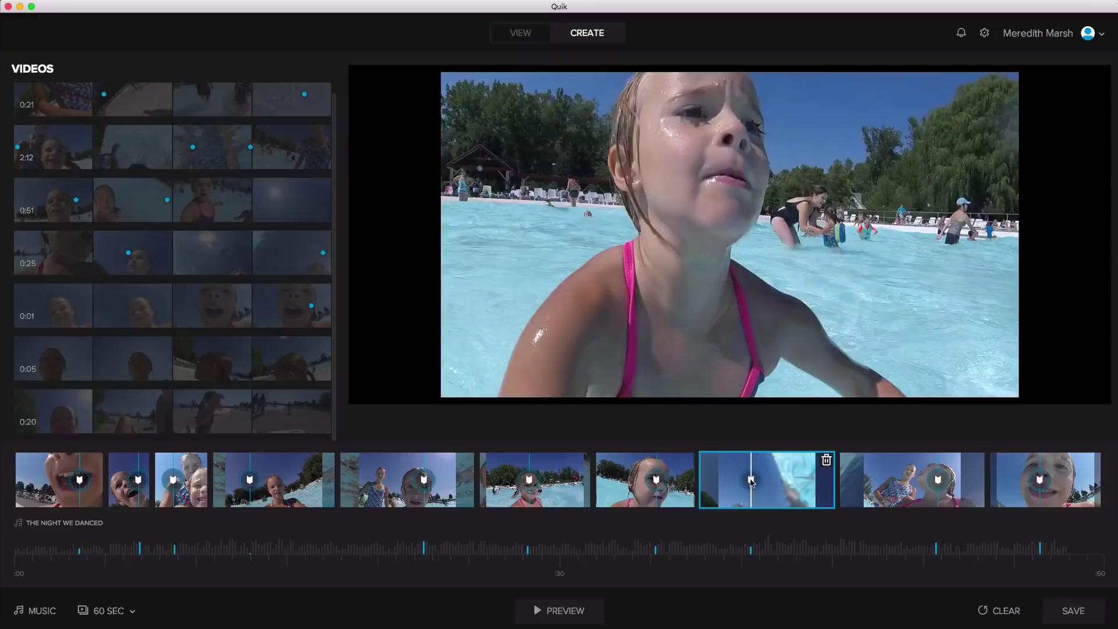
{"action": "left_click_drag", "start_coordinate": [749, 481], "coordinate": [813, 481]}
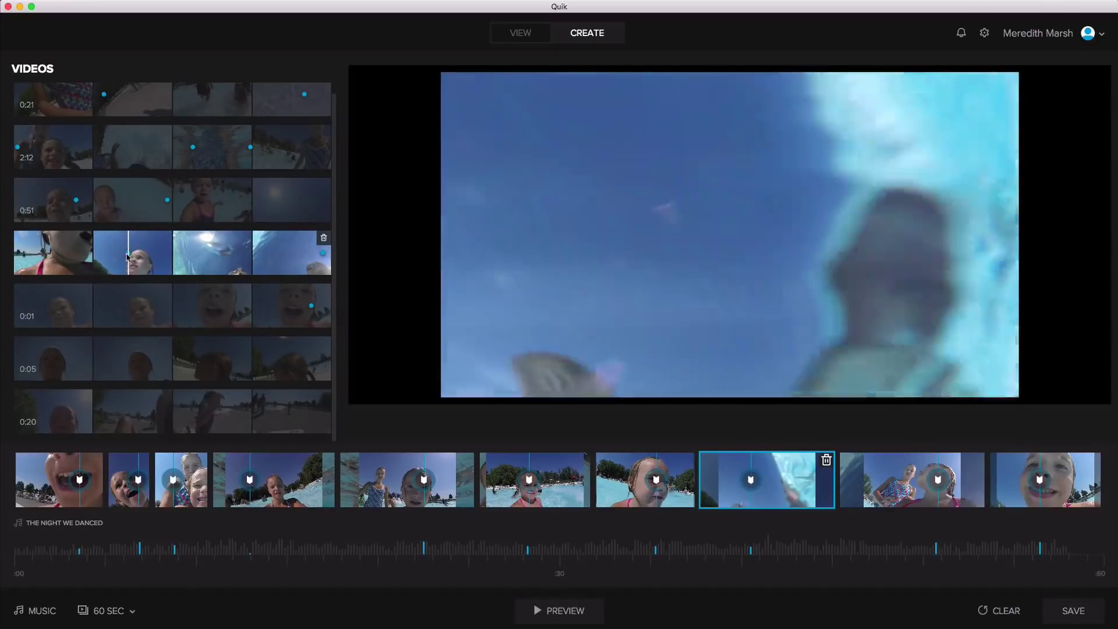
{"action": "left_click", "coordinate": [127, 257]}
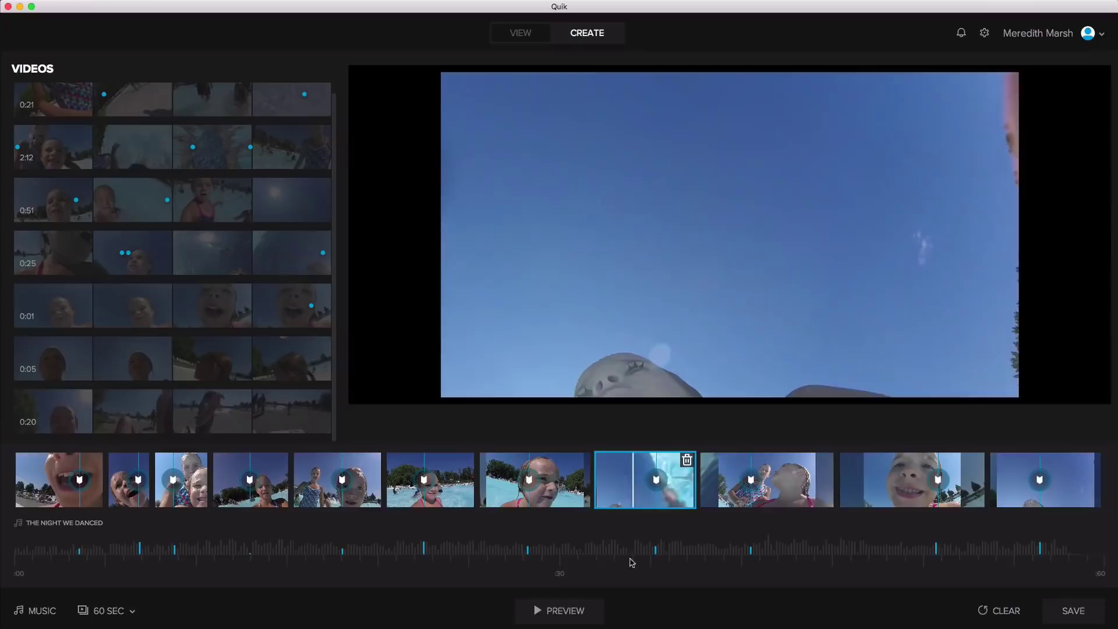
{"action": "left_click", "coordinate": [687, 462]}
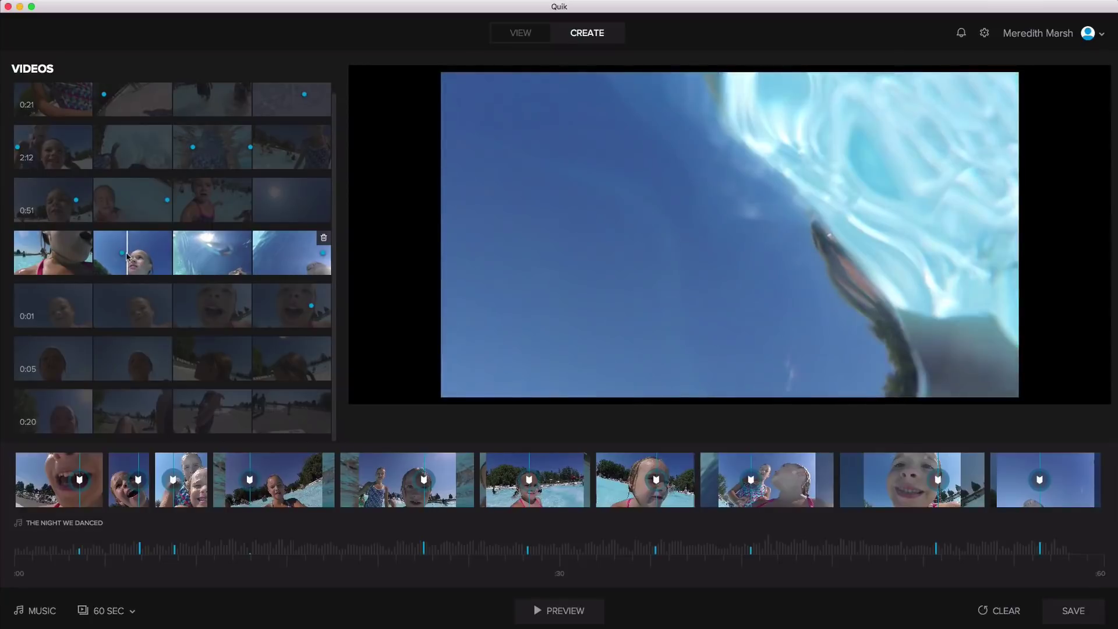
{"action": "left_click", "coordinate": [124, 256]}
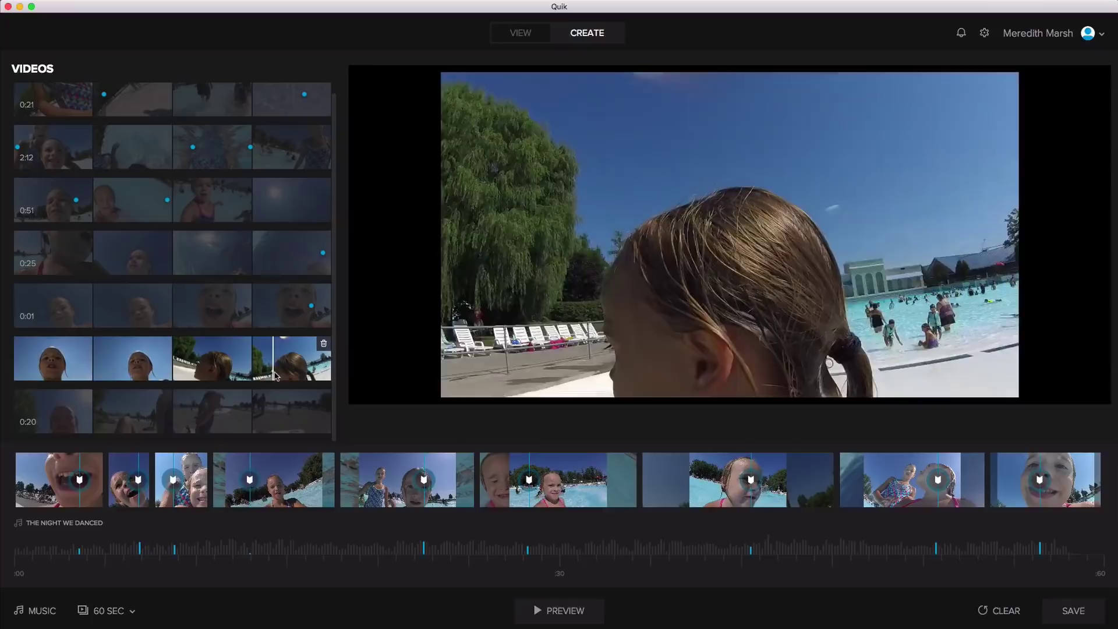
{"action": "left_click", "coordinate": [556, 612]}
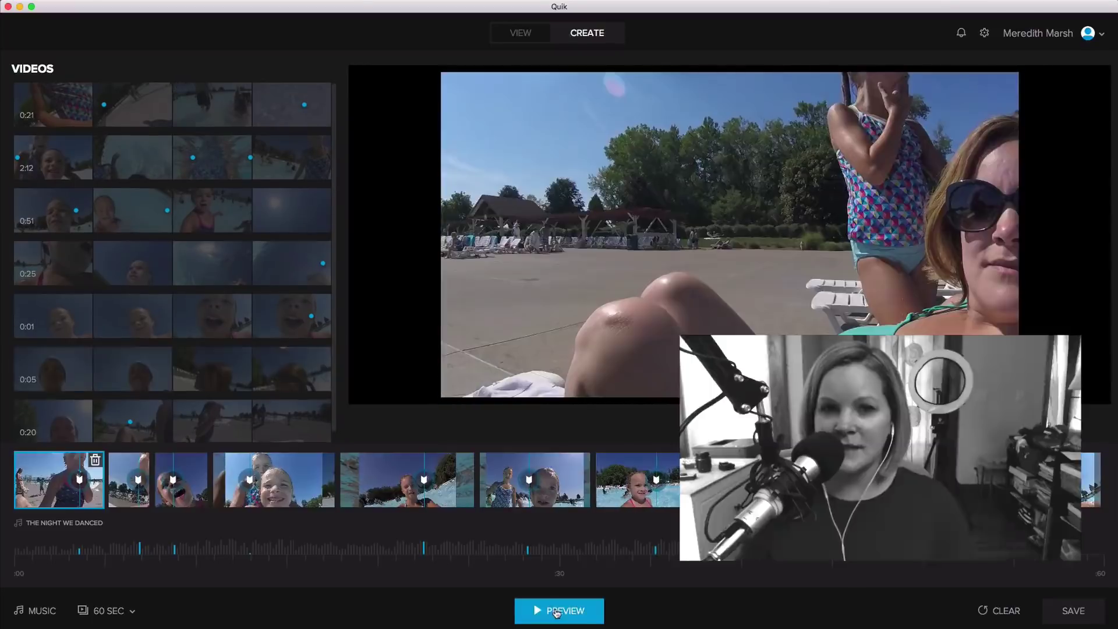
{"action": "left_click", "coordinate": [556, 612]}
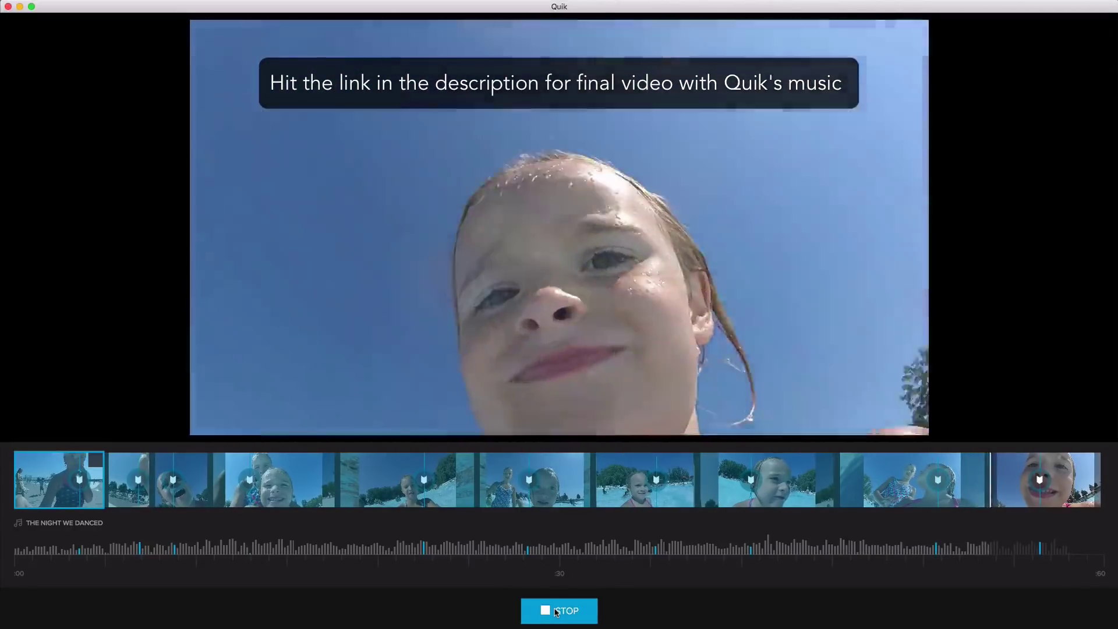
{"action": "left_click", "coordinate": [556, 612]}
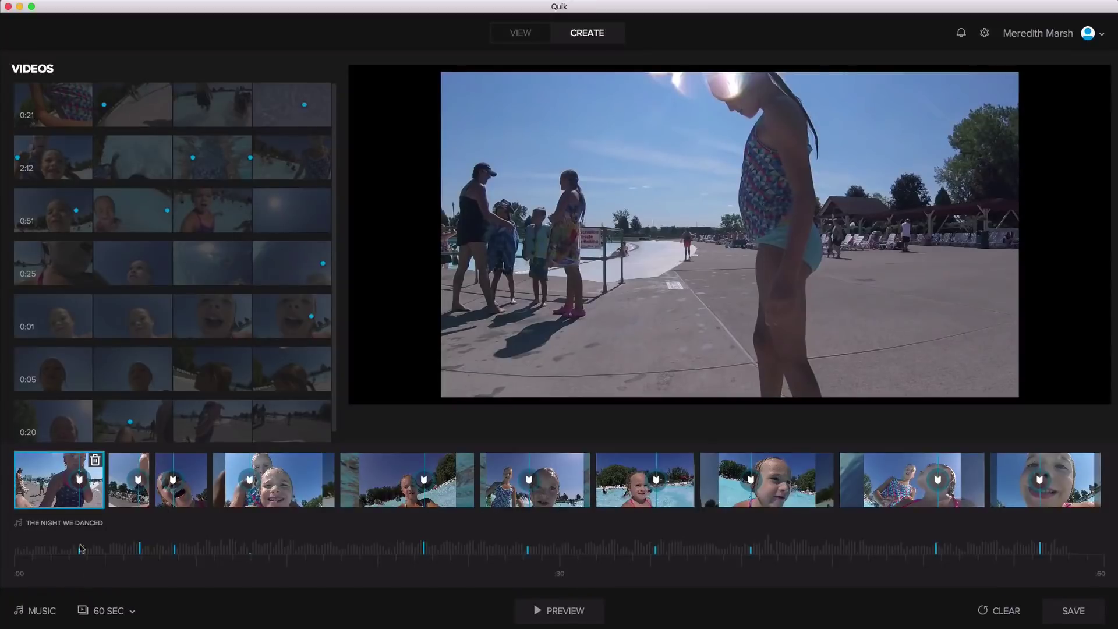
{"action": "left_click", "coordinate": [39, 612]}
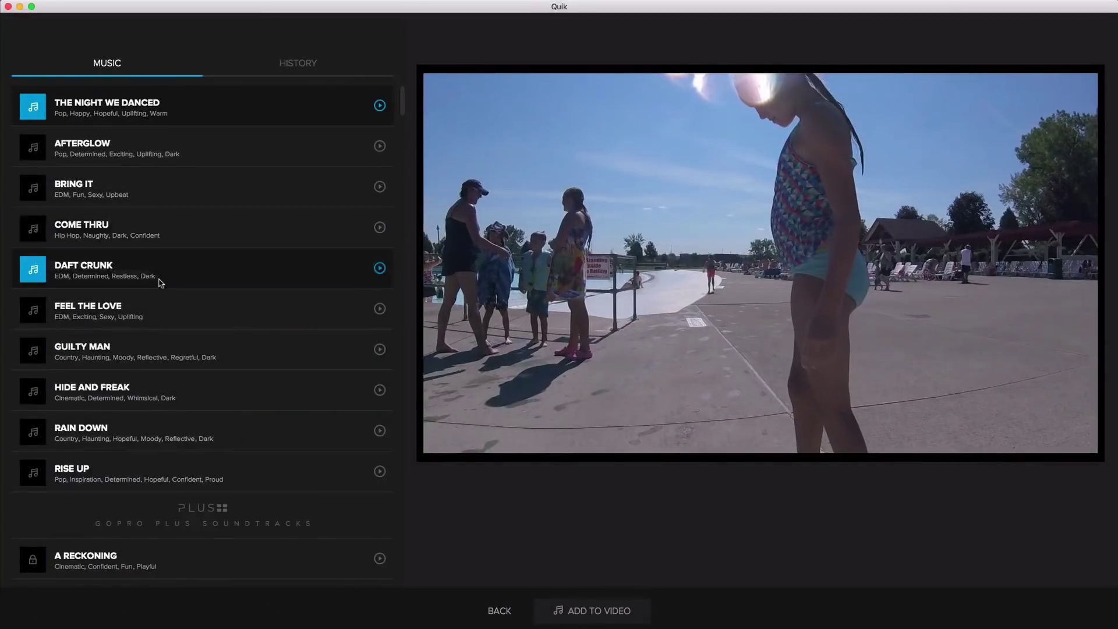
{"action": "scroll", "coordinate": [157, 282], "scroll_direction": "down", "scroll_amount": 3}
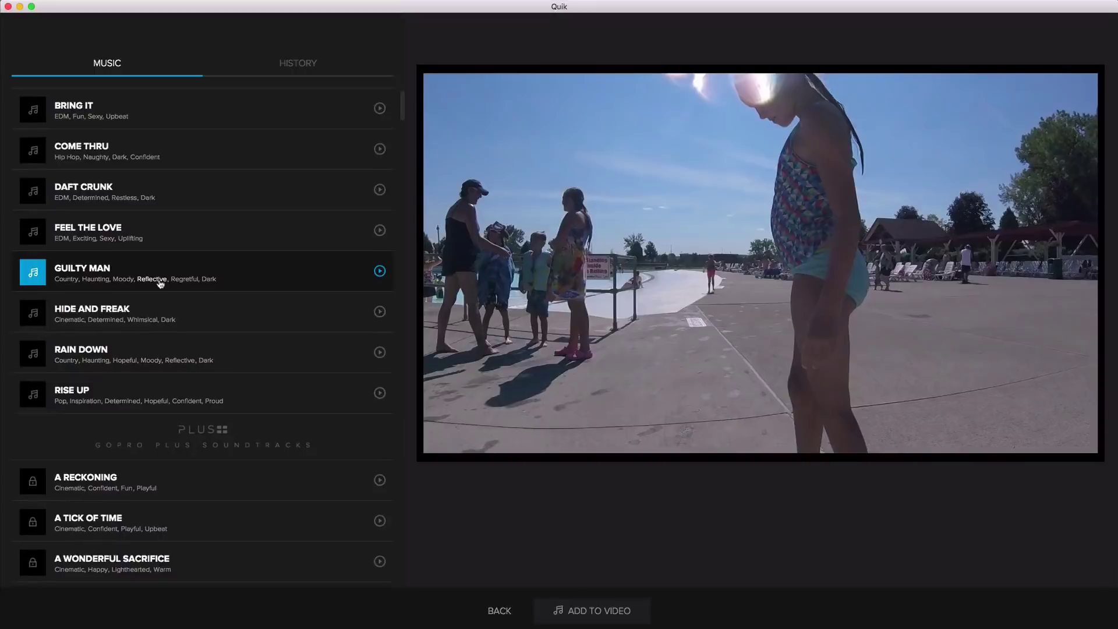
{"action": "scroll", "coordinate": [156, 285], "scroll_direction": "up", "scroll_amount": 3}
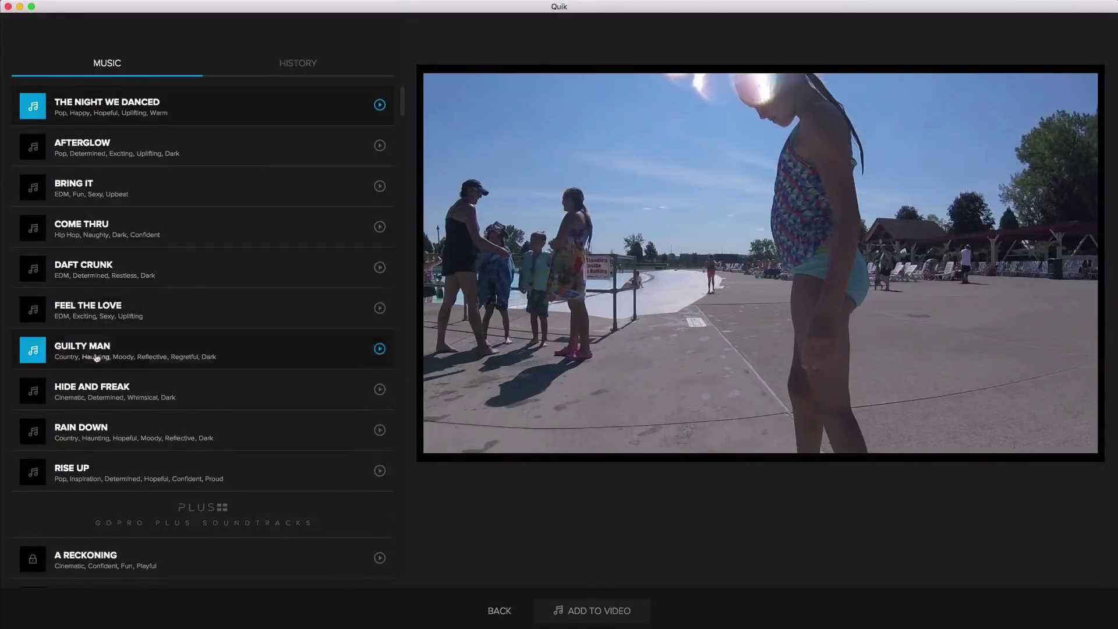
{"action": "scroll", "coordinate": [66, 480], "scroll_direction": "down", "scroll_amount": 6}
{"action": "scroll", "coordinate": [66, 480], "scroll_direction": "down", "scroll_amount": 4}
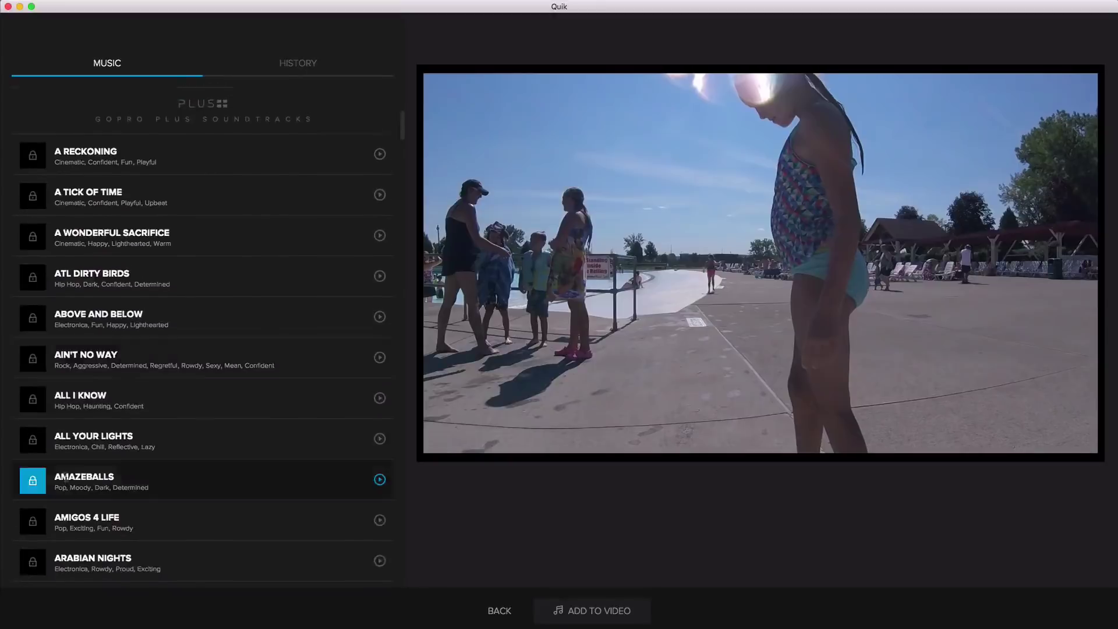
{"action": "scroll", "coordinate": [66, 477], "scroll_direction": "down", "scroll_amount": 10}
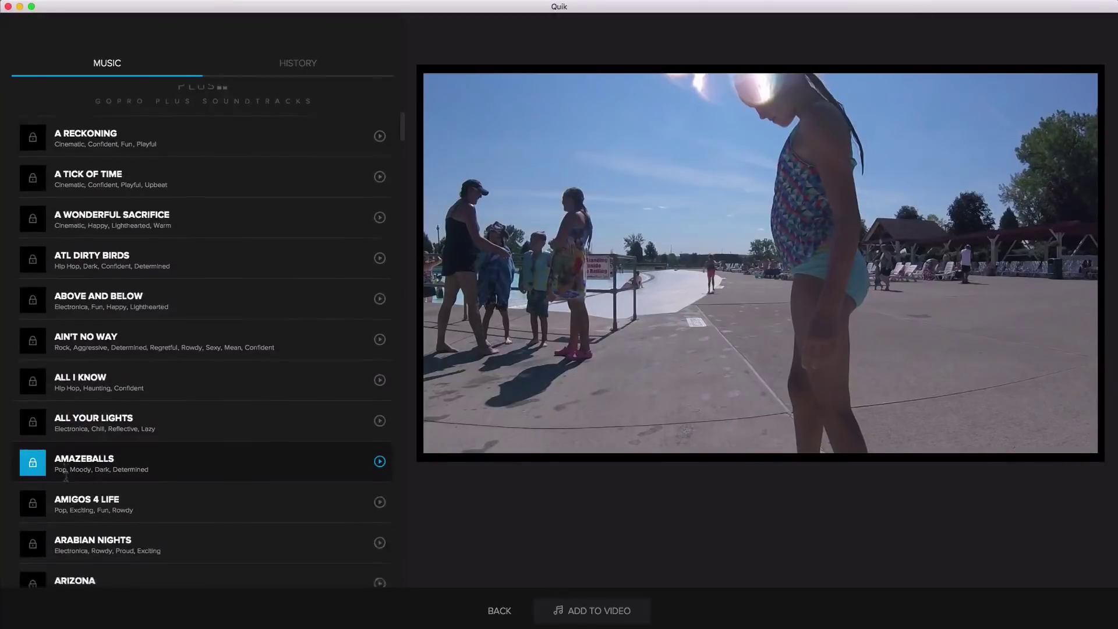
{"action": "scroll", "coordinate": [67, 474], "scroll_direction": "down", "scroll_amount": 20}
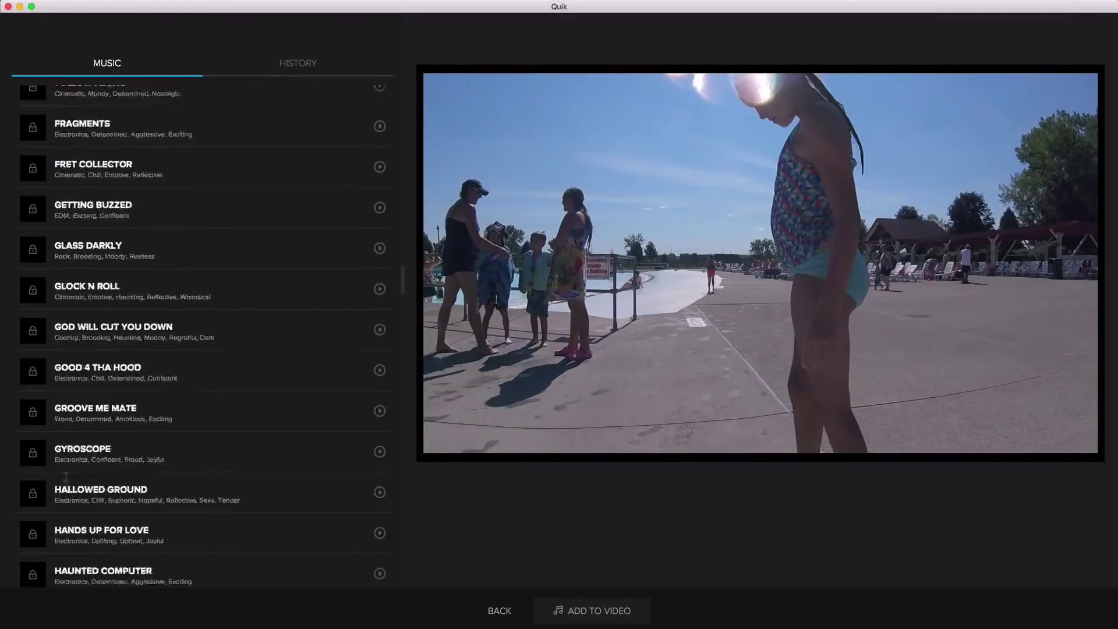
{"action": "scroll", "coordinate": [65, 477], "scroll_direction": "down", "scroll_amount": 4}
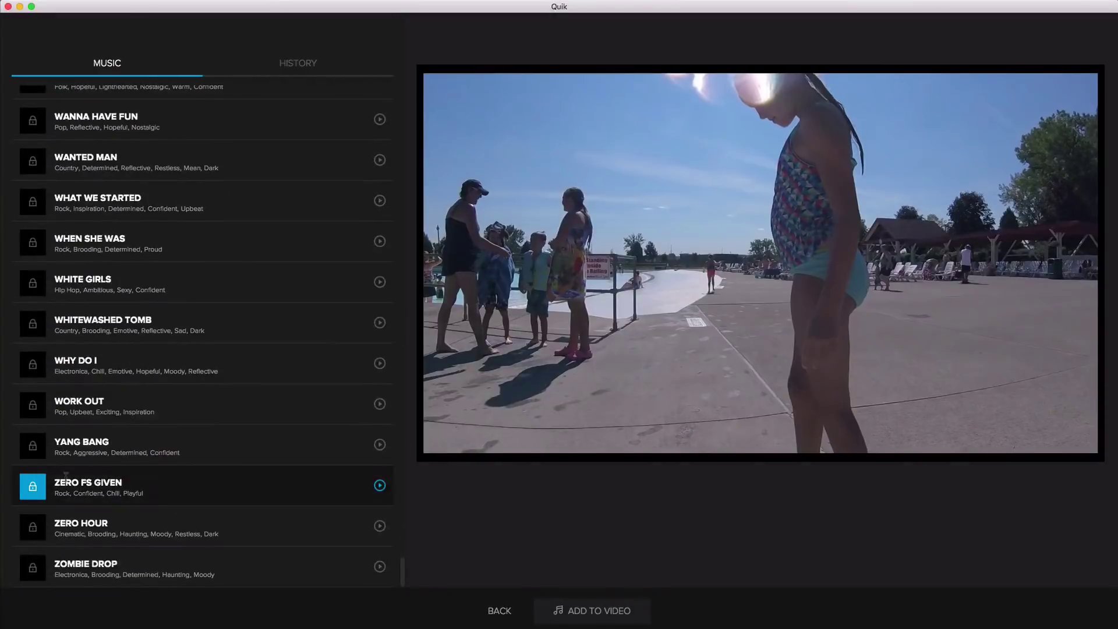
{"action": "scroll", "coordinate": [66, 477], "scroll_direction": "up", "scroll_amount": 20}
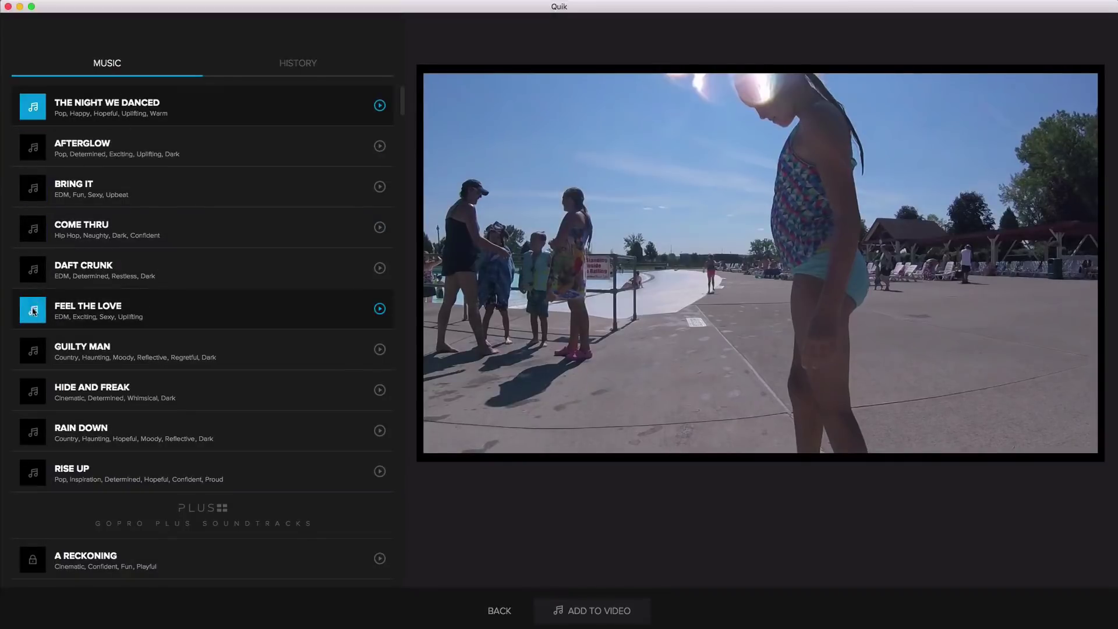
{"action": "left_click", "coordinate": [380, 106]}
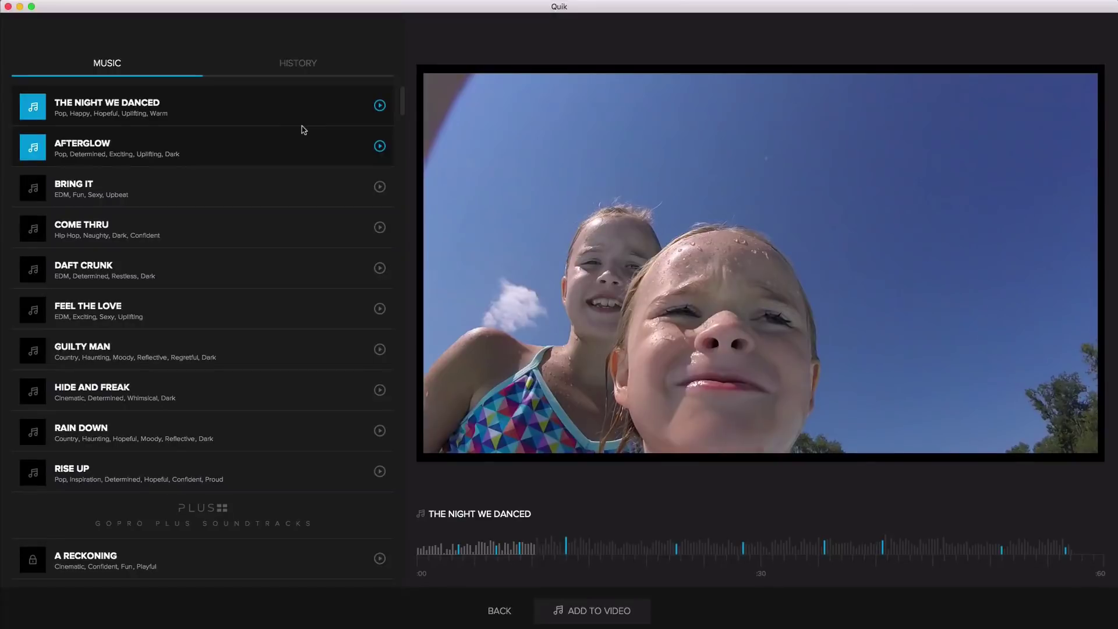
{"action": "left_click", "coordinate": [499, 611]}
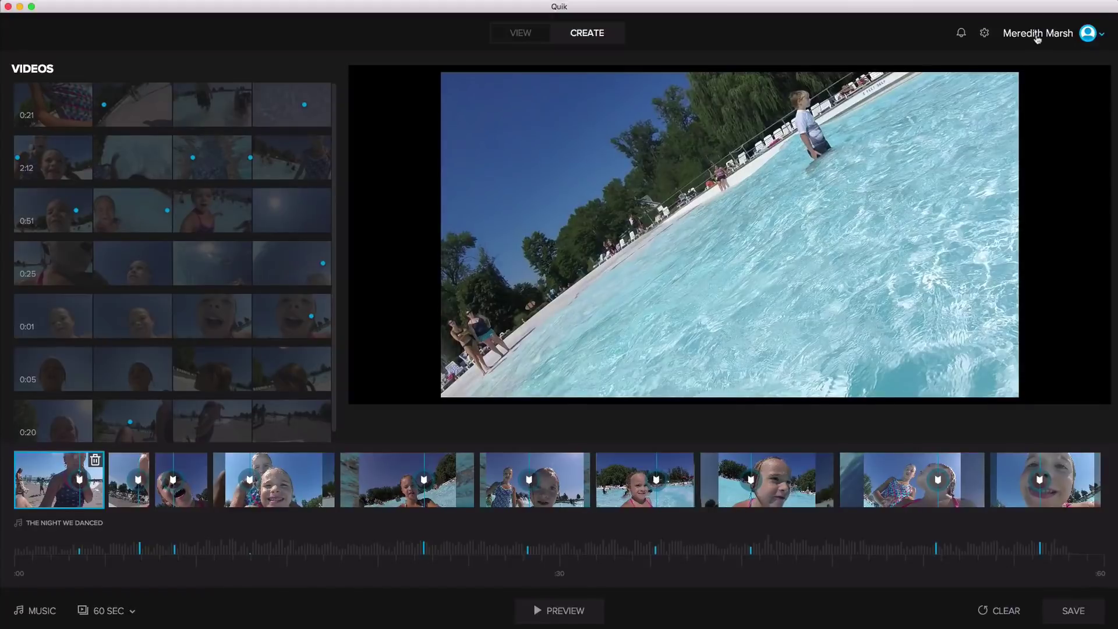
Step: Save the edit as 'Roseland Waterpark Canandaigua - Wave Pool - September 2016'
{"action": "left_click", "coordinate": [1074, 611]}
{"action": "type", "text": "Roseland Waterpark Cananda"}
{"action": "type", "text": "igua - Wave Pool"}
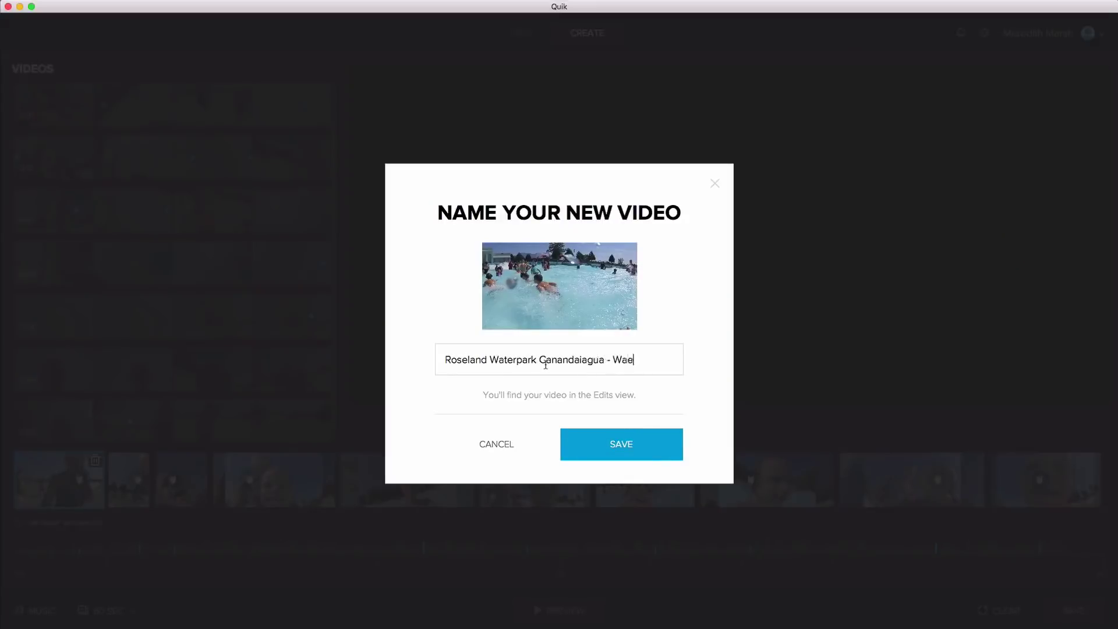
{"action": "type", "text": " - August"}
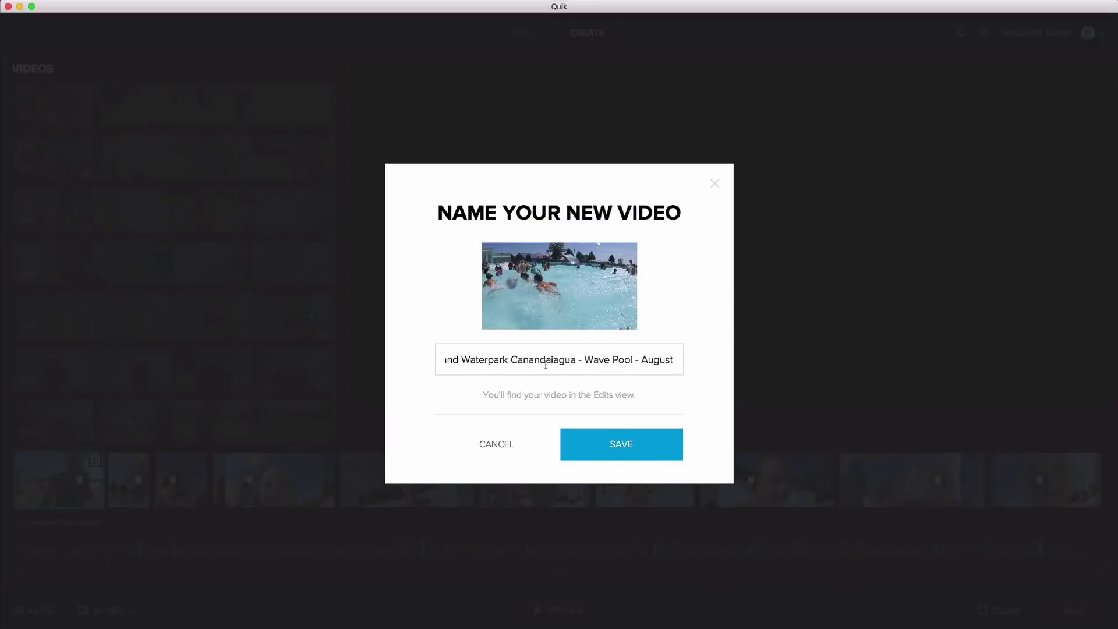
{"action": "key", "text": "BackSpace"}
{"action": "key", "text": "BackSpace"}
{"action": "key", "text": "BackSpace"}
{"action": "key", "text": "BackSpace"}
{"action": "key", "text": "BackSpace"}
{"action": "key", "text": "BackSpace"}
{"action": "type", "text": "September 2016"}
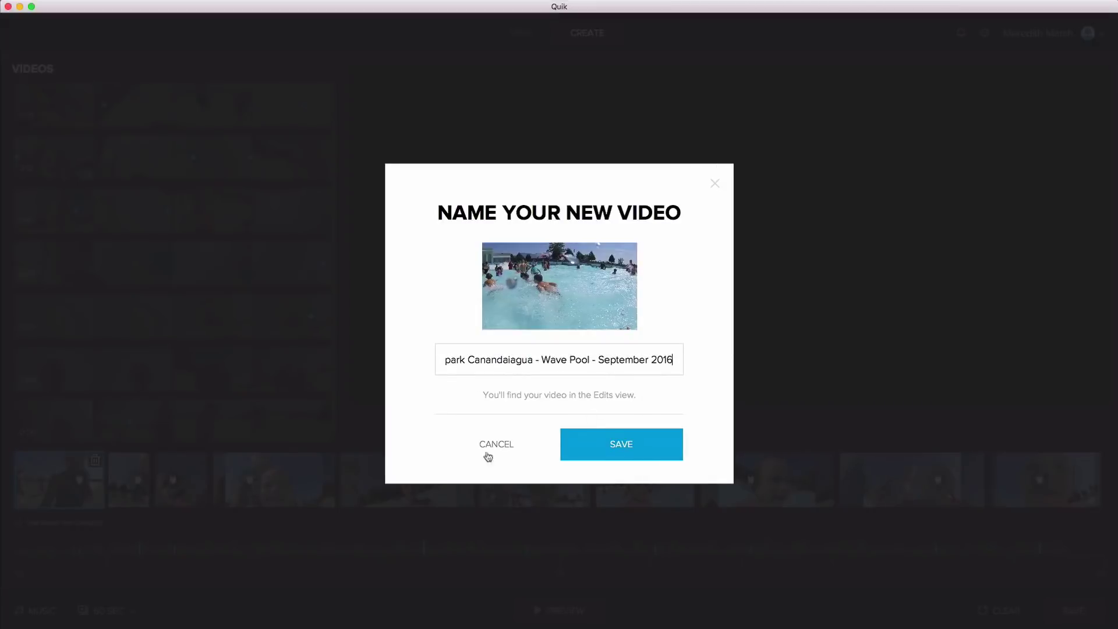
{"action": "left_click", "coordinate": [624, 447]}
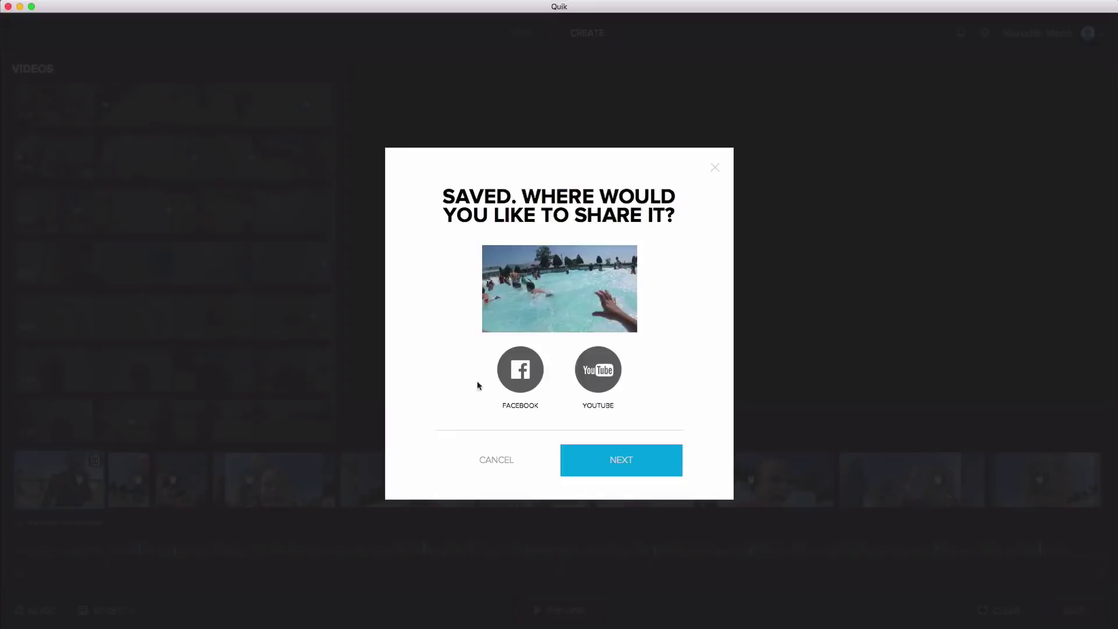
Step: Decline sharing and save the highlight project when leaving the editor for the library
{"action": "left_click", "coordinate": [494, 461]}
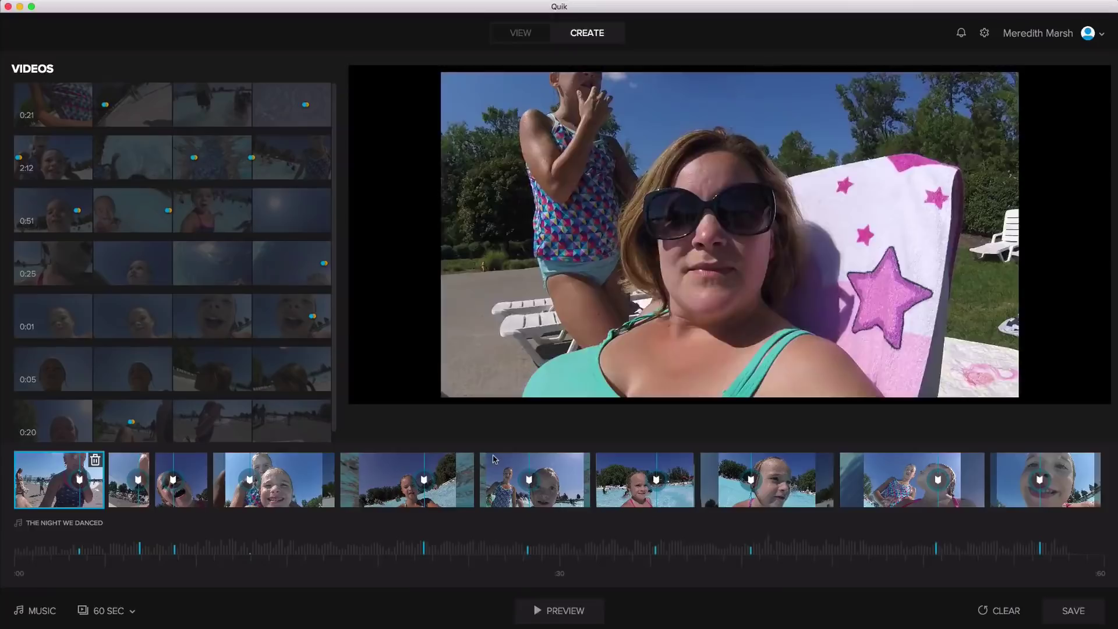
{"action": "left_click", "coordinate": [513, 39]}
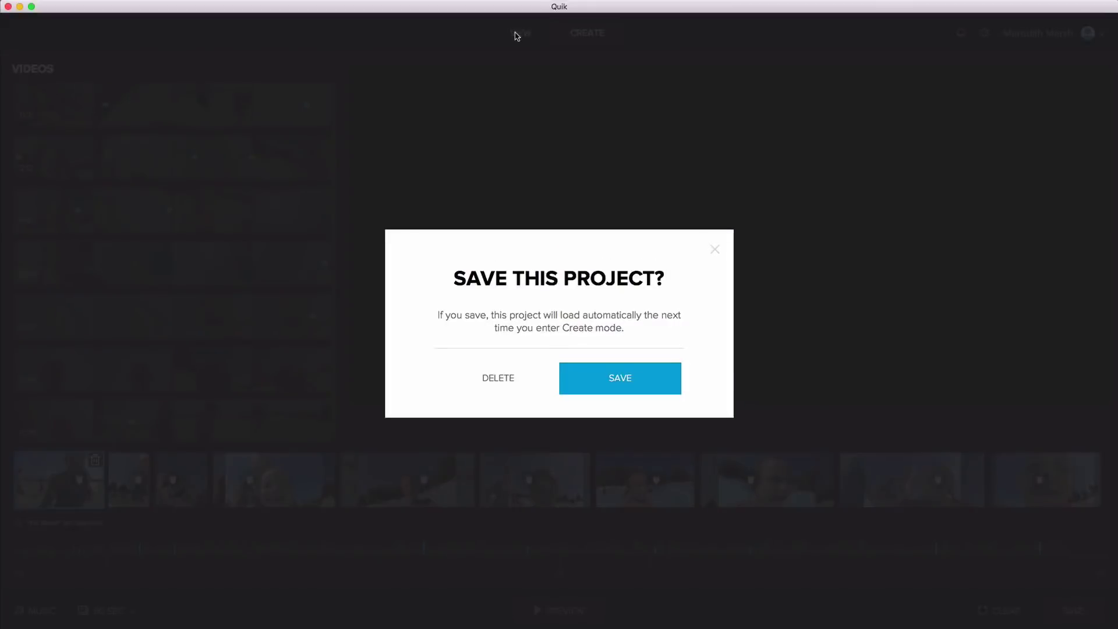
{"action": "left_click", "coordinate": [608, 370]}
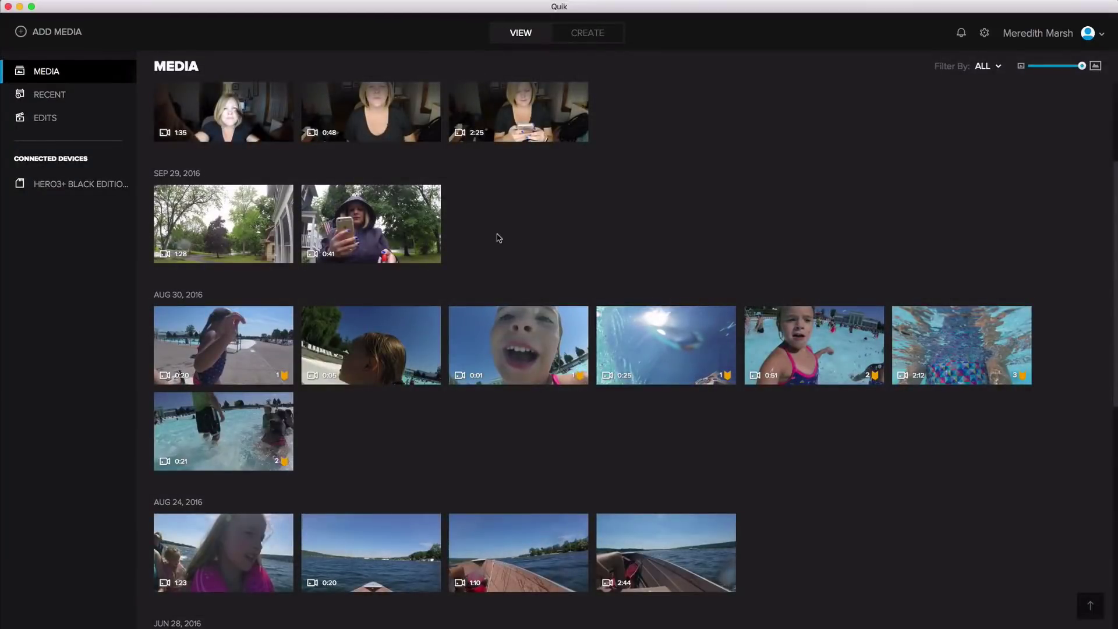
Step: Select the Oct 1 pool clip in the media library
{"action": "scroll", "coordinate": [554, 227], "scroll_direction": "down", "scroll_amount": 2}
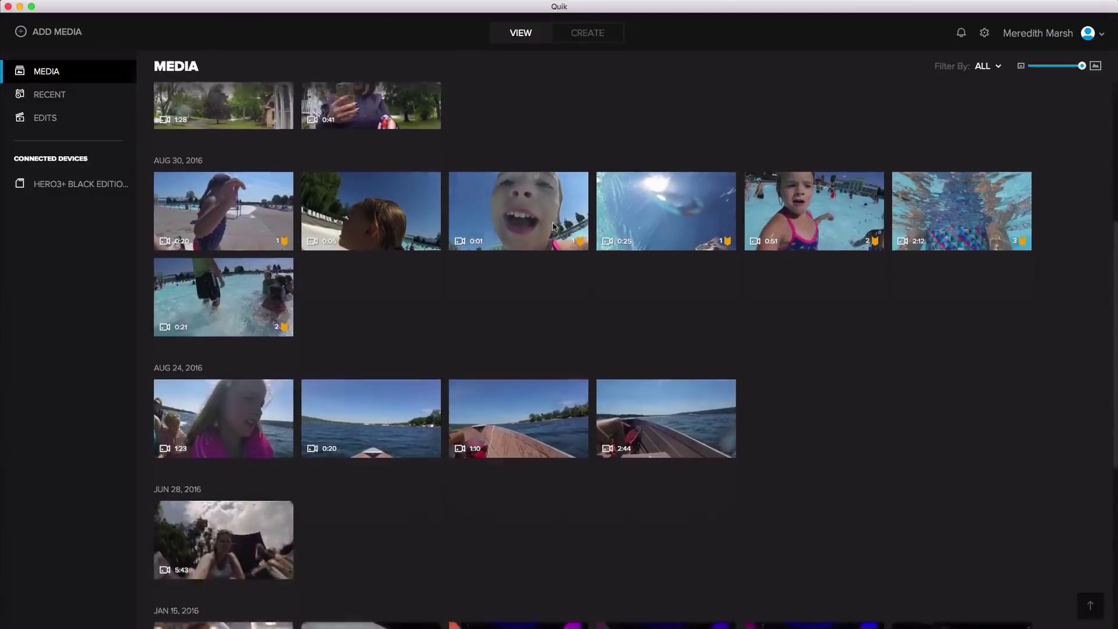
{"action": "scroll", "coordinate": [554, 226], "scroll_direction": "up", "scroll_amount": 5}
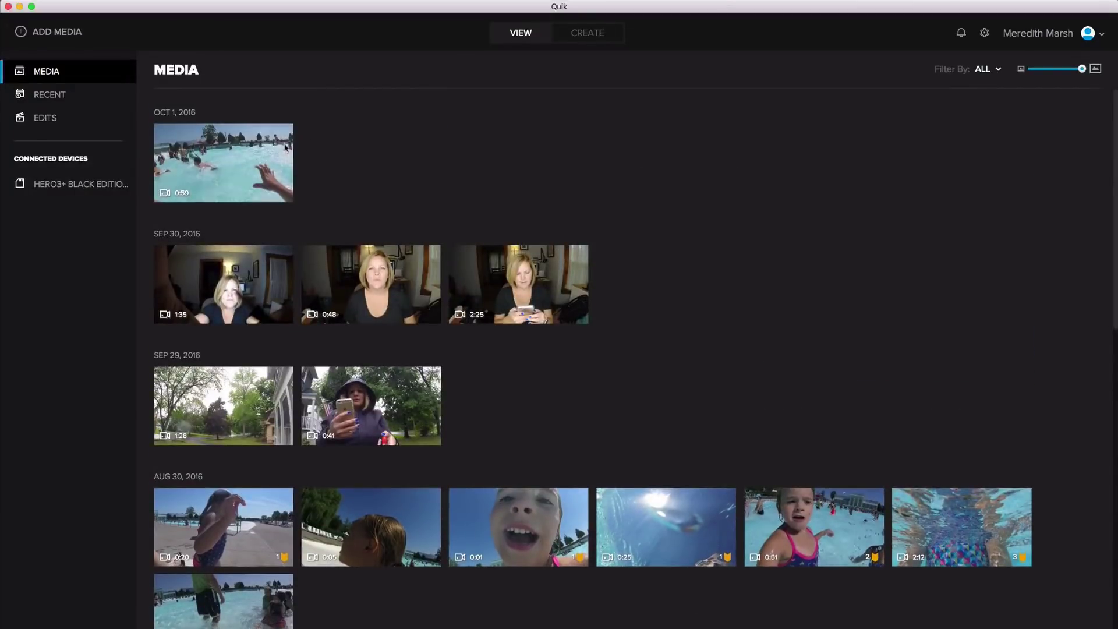
{"action": "left_click", "coordinate": [205, 167]}
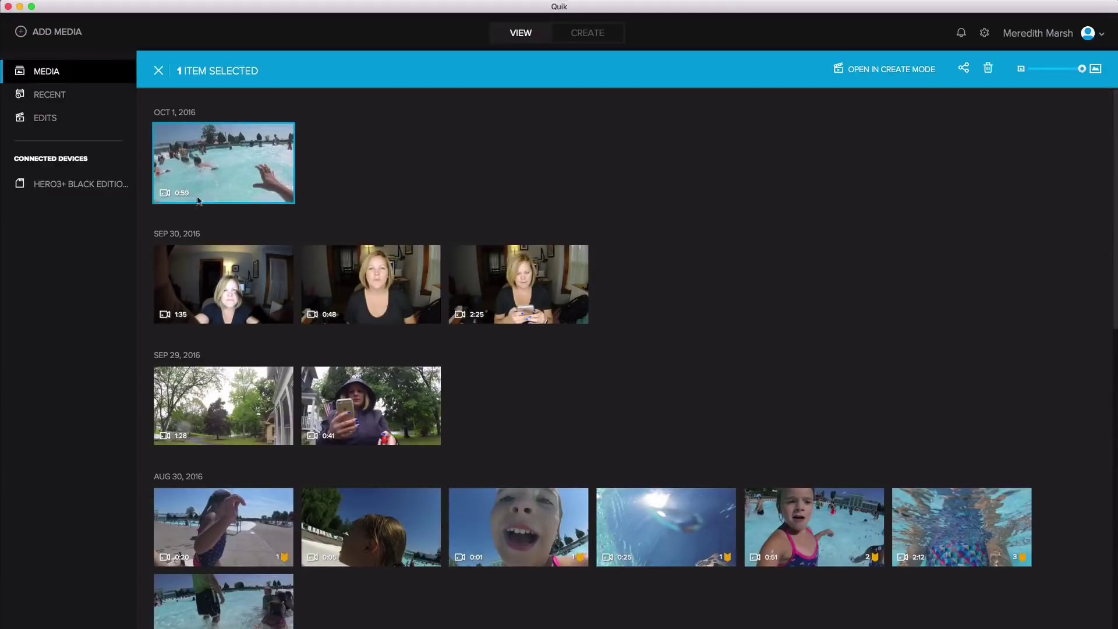
Step: Grab a photo at 0:11 of the Oct 1 clip, showing the two smiling girls
{"action": "double_click", "coordinate": [219, 173]}
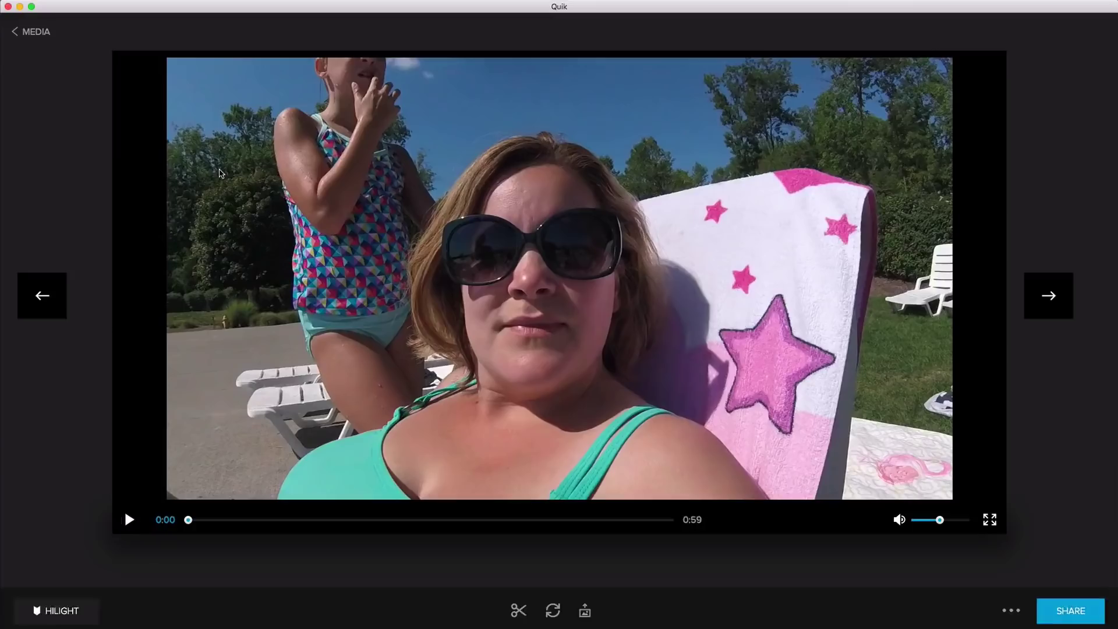
{"action": "left_click_drag", "start_coordinate": [189, 519], "coordinate": [283, 528]}
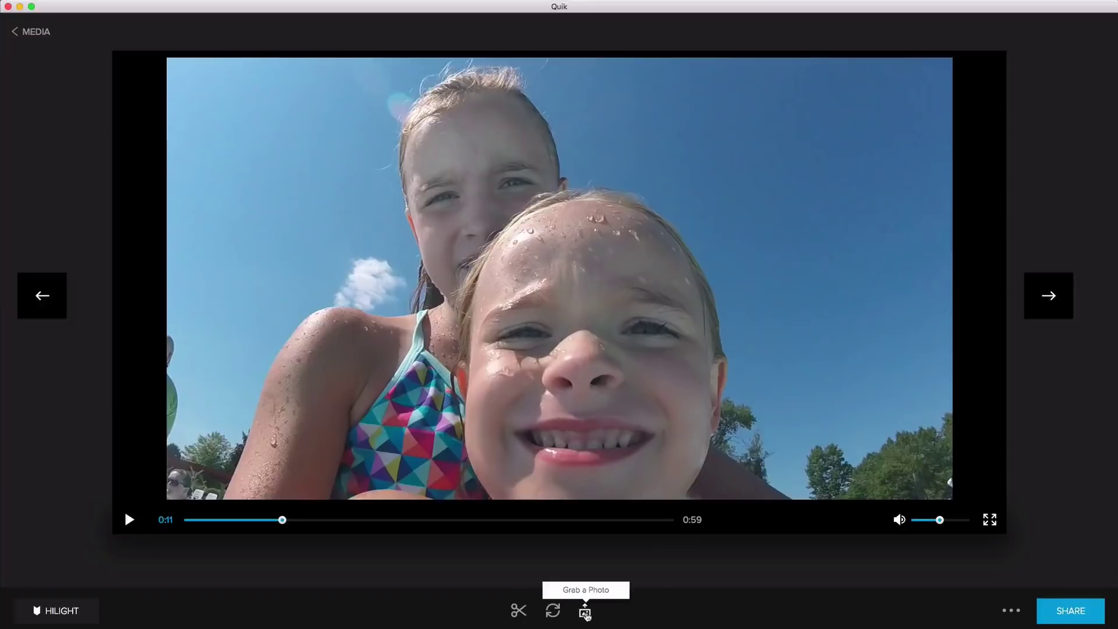
{"action": "left_click", "coordinate": [587, 615]}
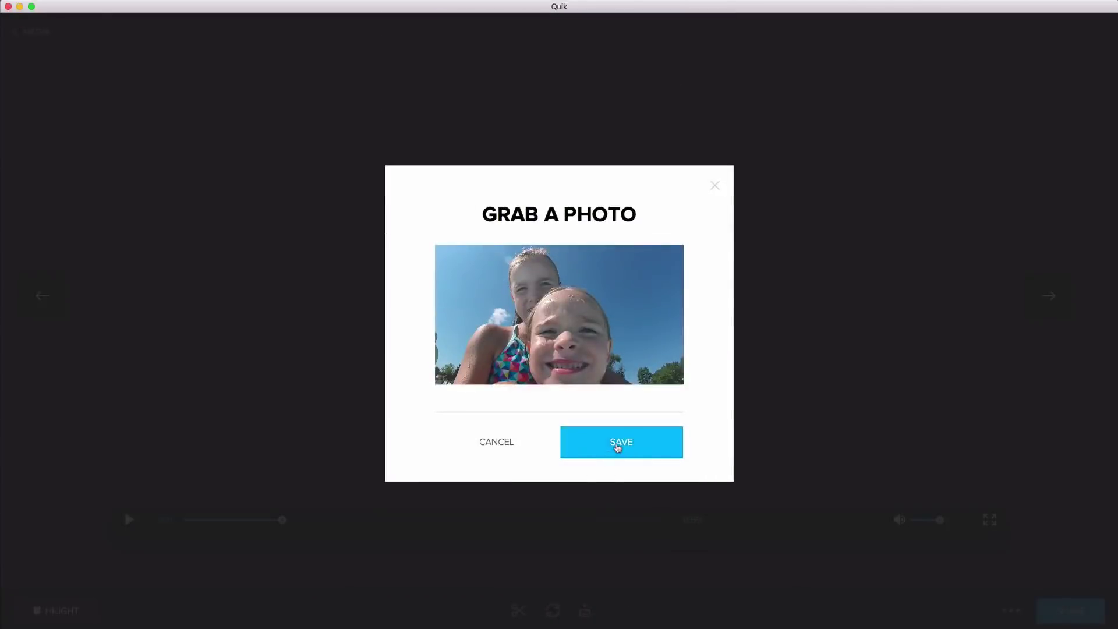
Step: Save the grabbed still without sharing it, then bring up the clip's share options
{"action": "left_click", "coordinate": [618, 444]}
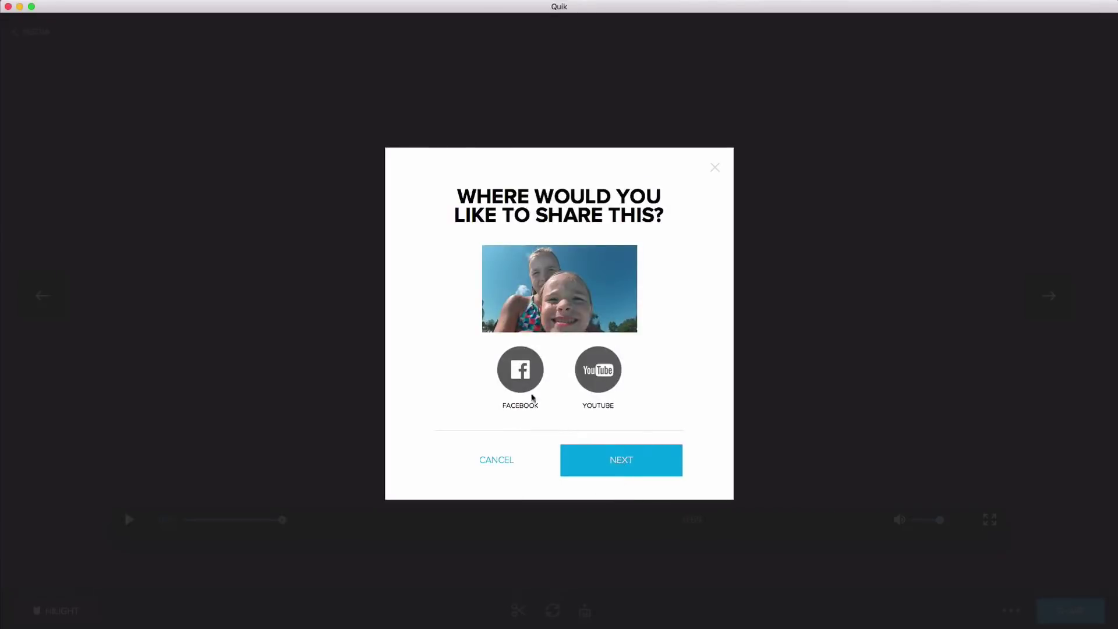
{"action": "left_click", "coordinate": [496, 461]}
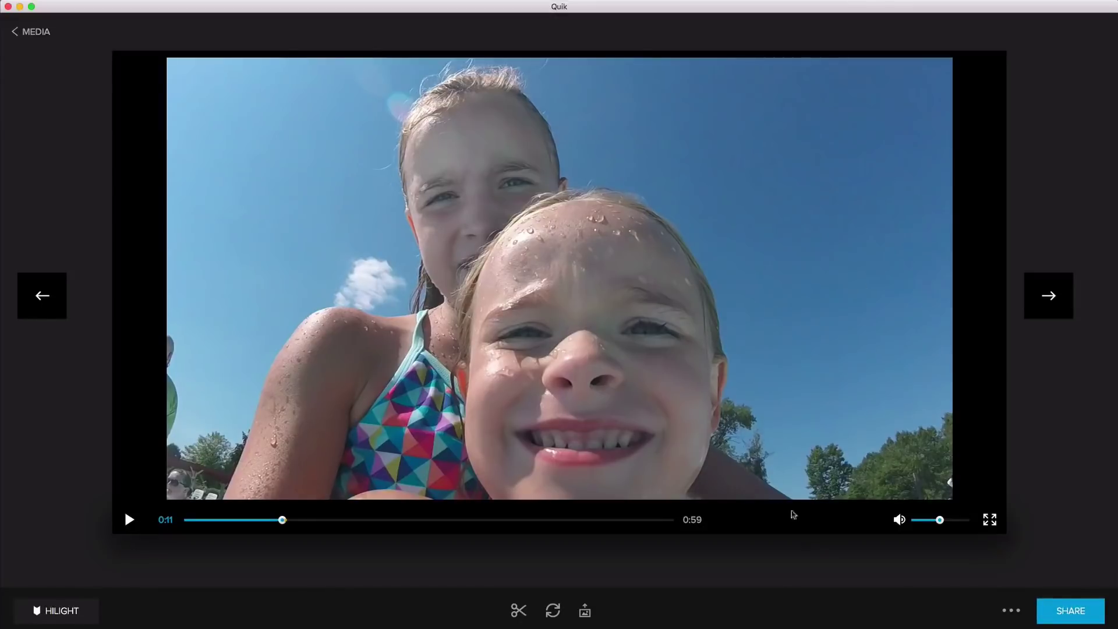
{"action": "left_click", "coordinate": [1072, 611]}
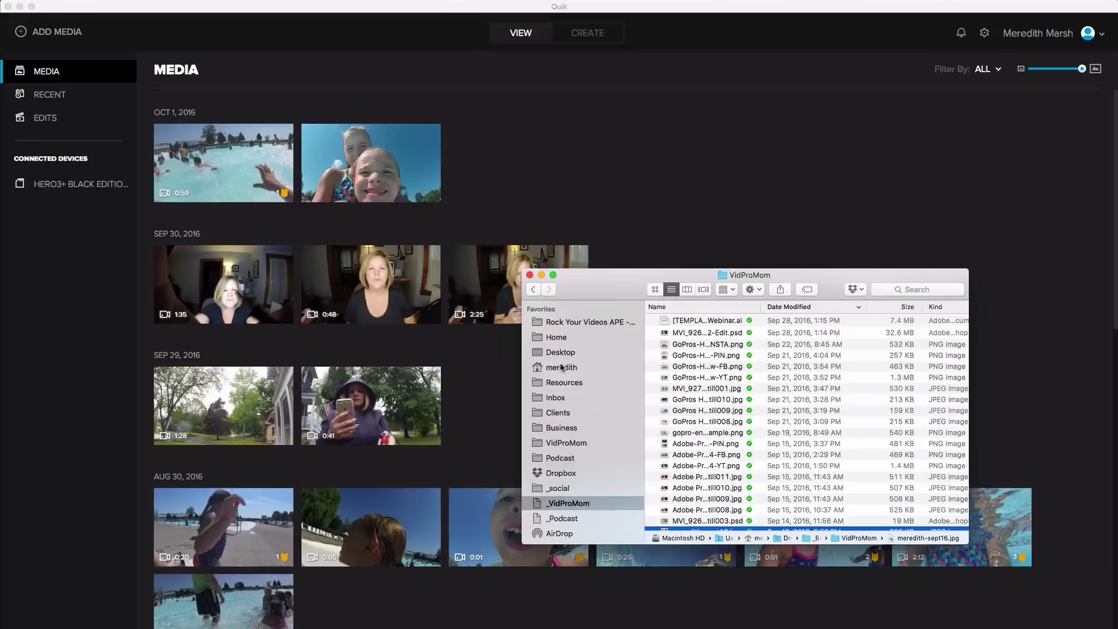
Step: Browse to Pictures > gopro > edits in Finder and widen the window to show sizes and kinds
{"action": "left_click", "coordinate": [562, 366]}
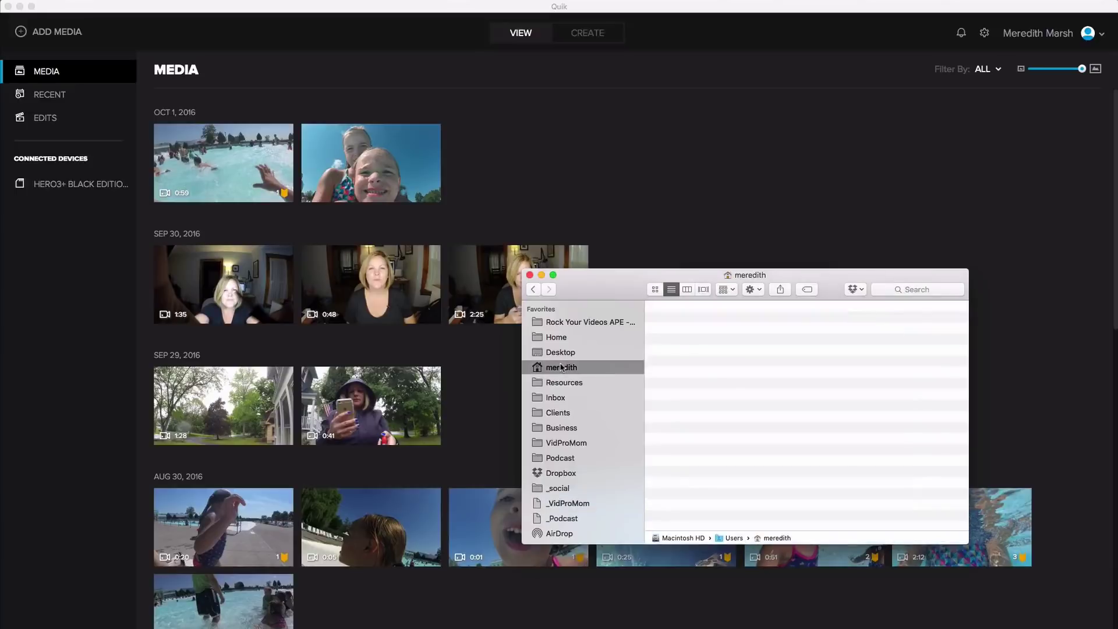
{"action": "double_click", "coordinate": [691, 349]}
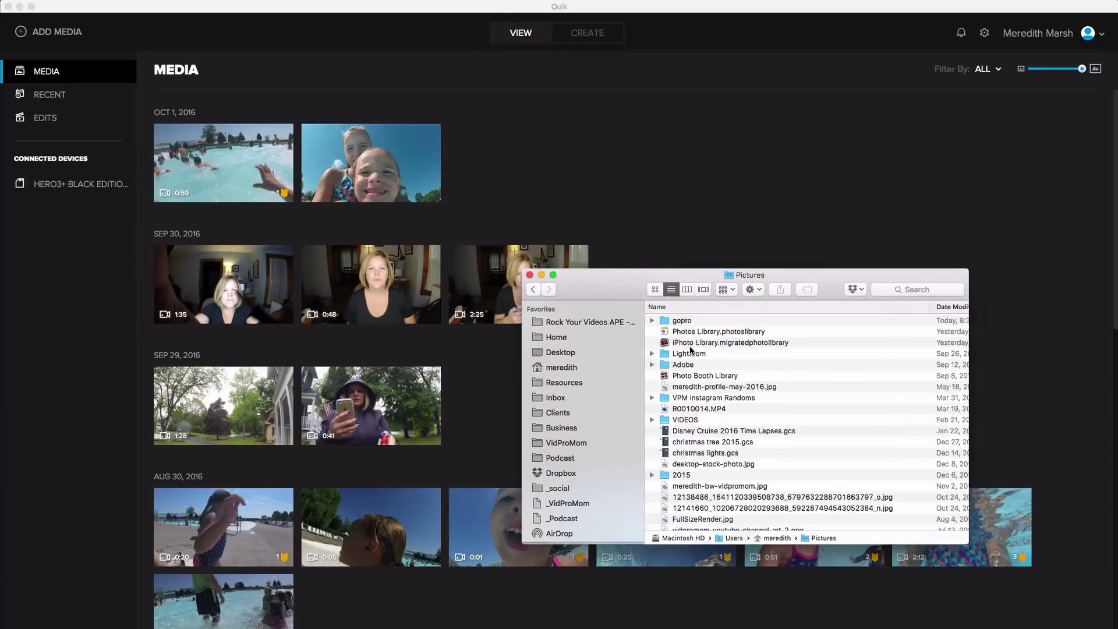
{"action": "double_click", "coordinate": [684, 323]}
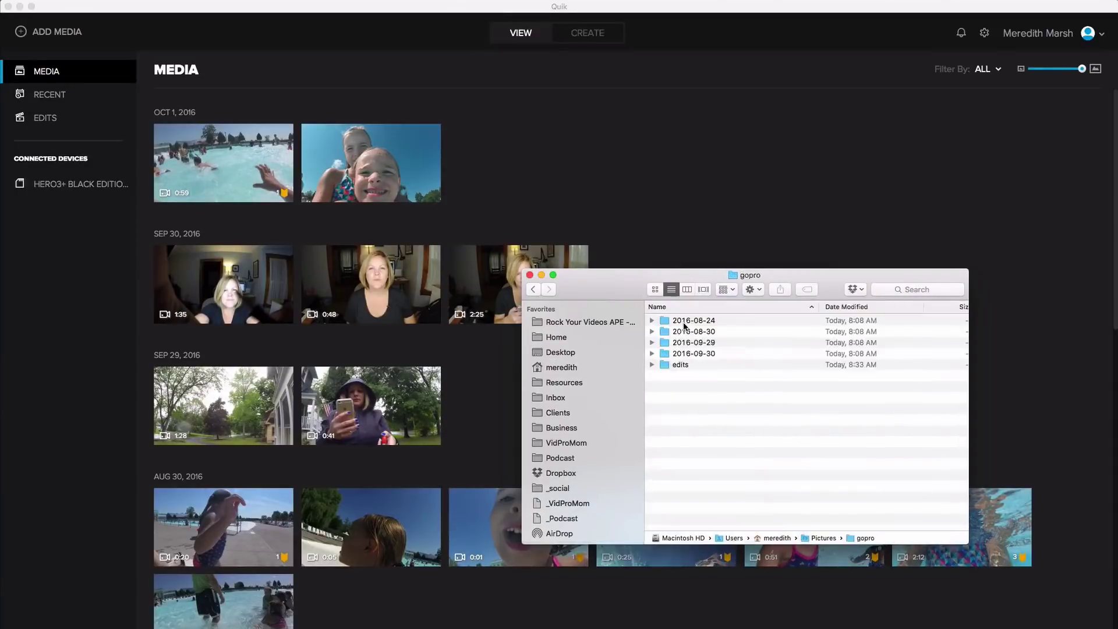
{"action": "double_click", "coordinate": [679, 366]}
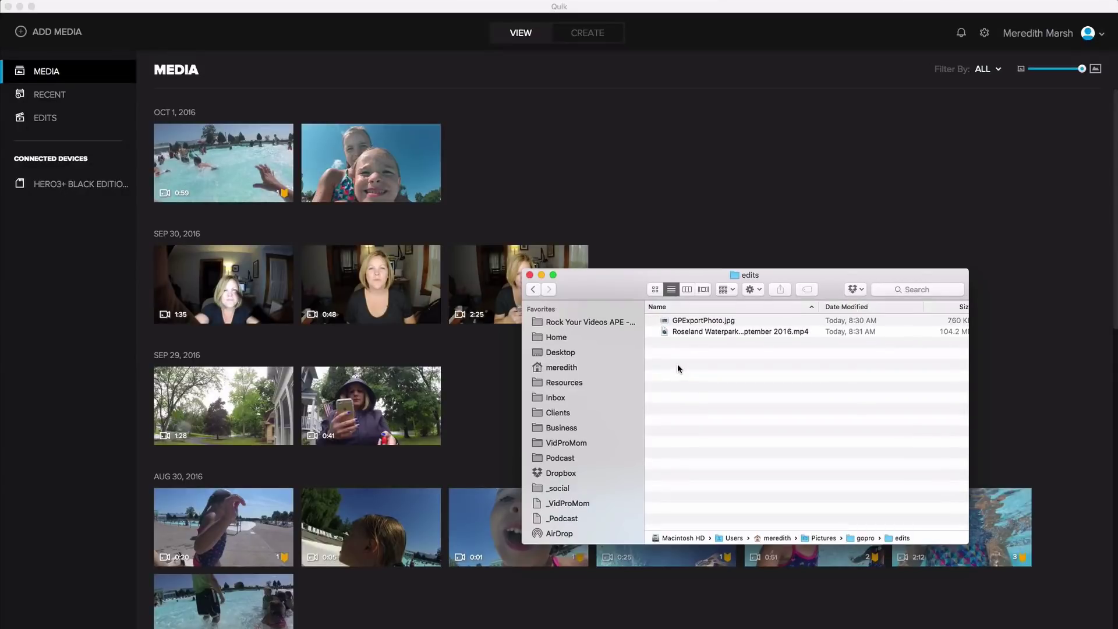
{"action": "left_click", "coordinate": [684, 333]}
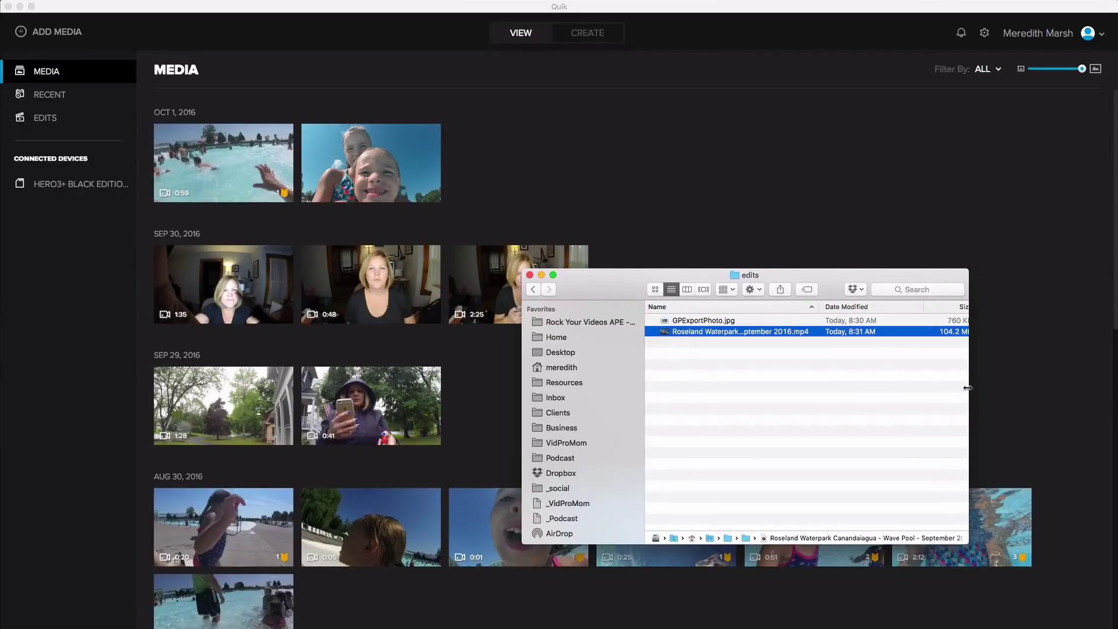
{"action": "left_click_drag", "start_coordinate": [969, 389], "coordinate": [1079, 391]}
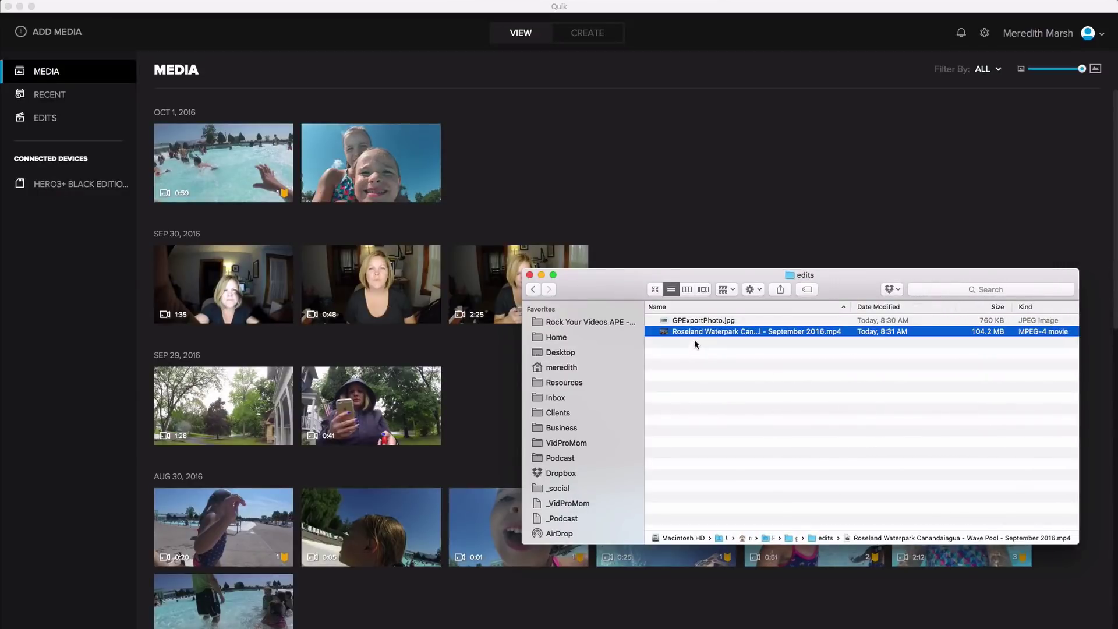
Step: Reopen gopro > edits and select the exported MP4 and GPExportPhoto.jpg
{"action": "left_click", "coordinate": [534, 290]}
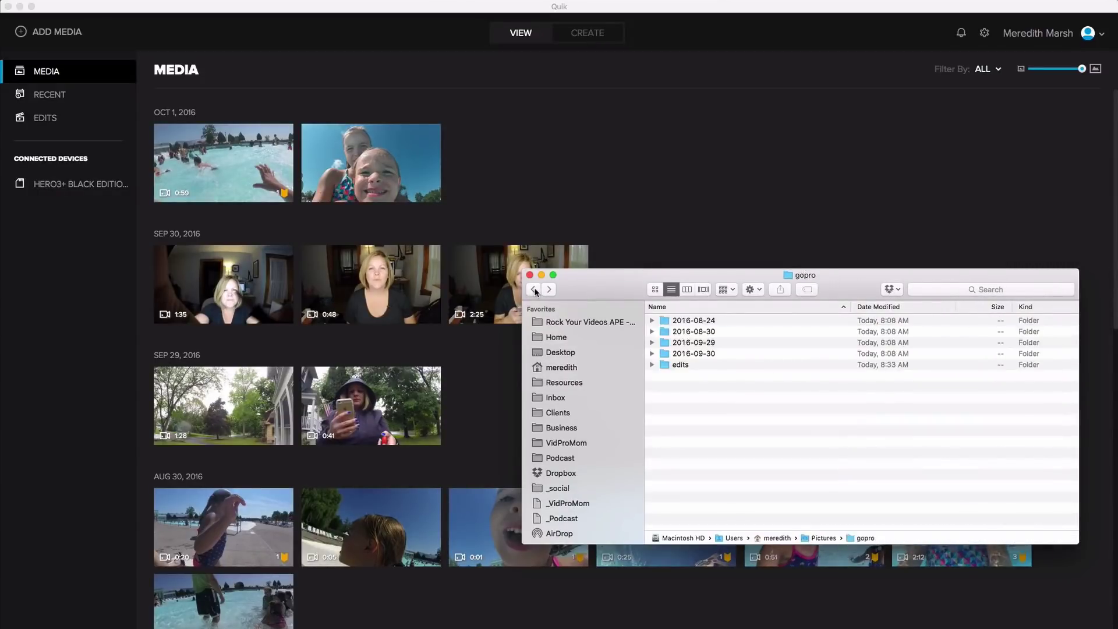
{"action": "left_click", "coordinate": [535, 290]}
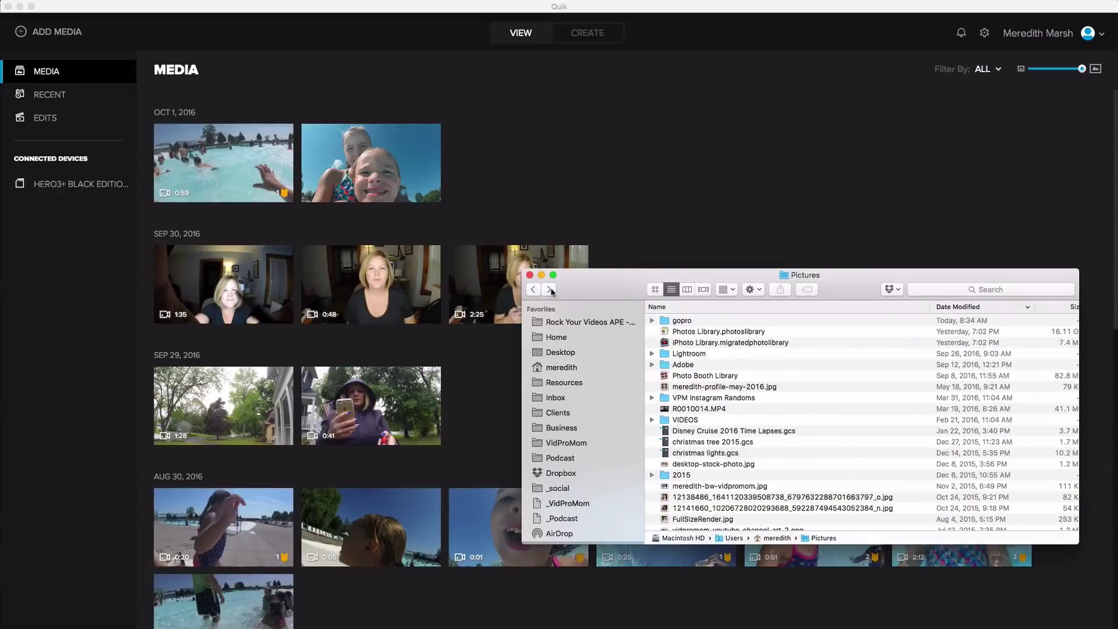
{"action": "left_click_drag", "start_coordinate": [551, 291], "coordinate": [671, 321]}
{"action": "double_click", "coordinate": [666, 322]}
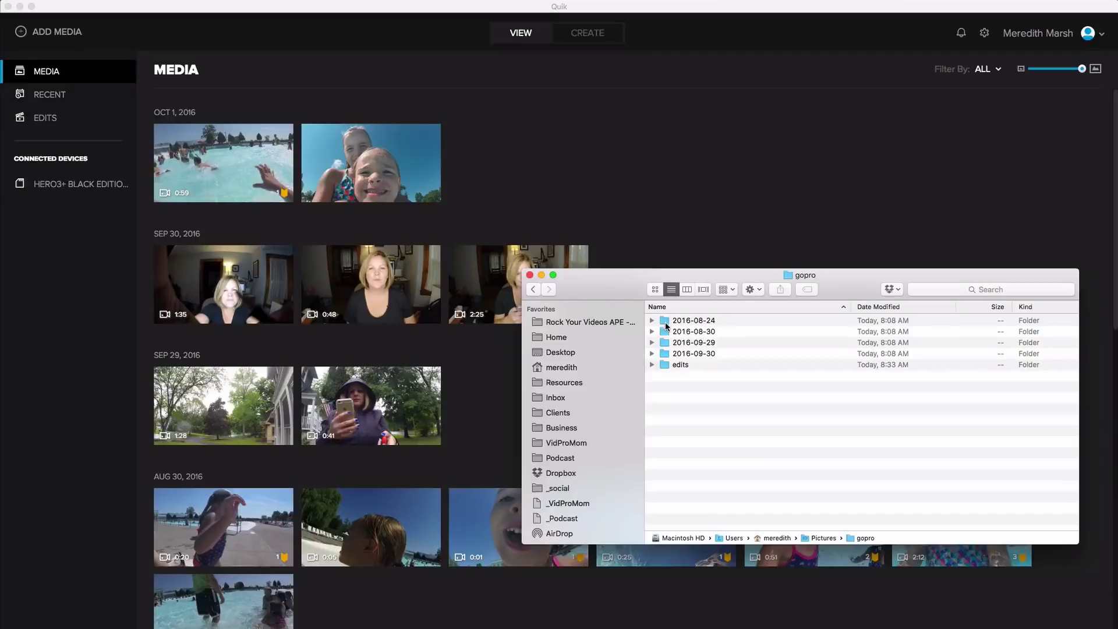
{"action": "double_click", "coordinate": [665, 364]}
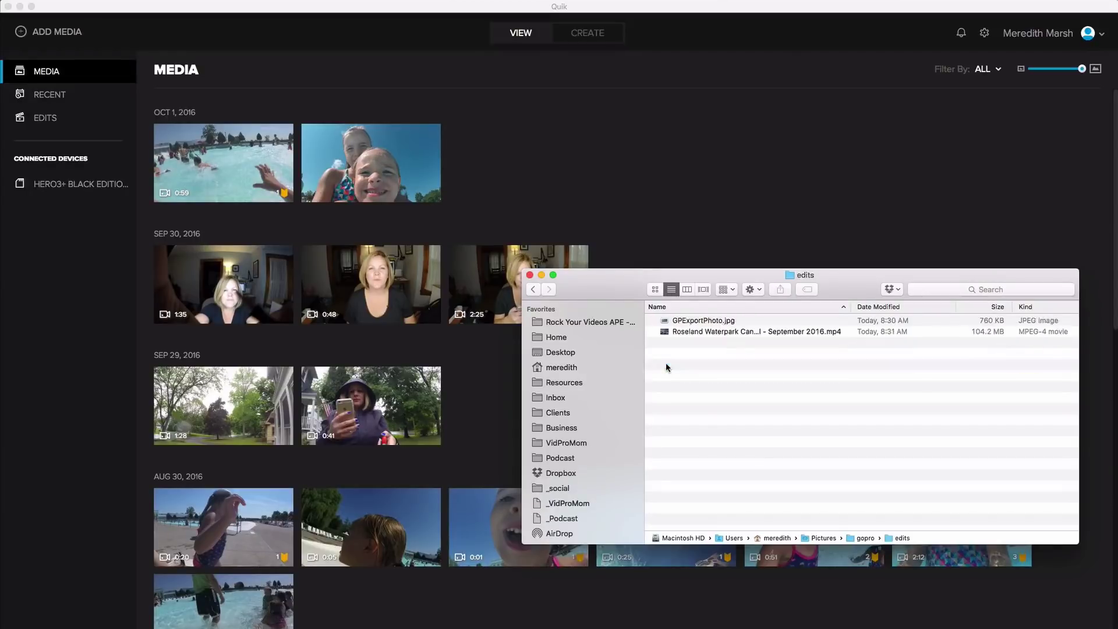
{"action": "left_click", "coordinate": [699, 332]}
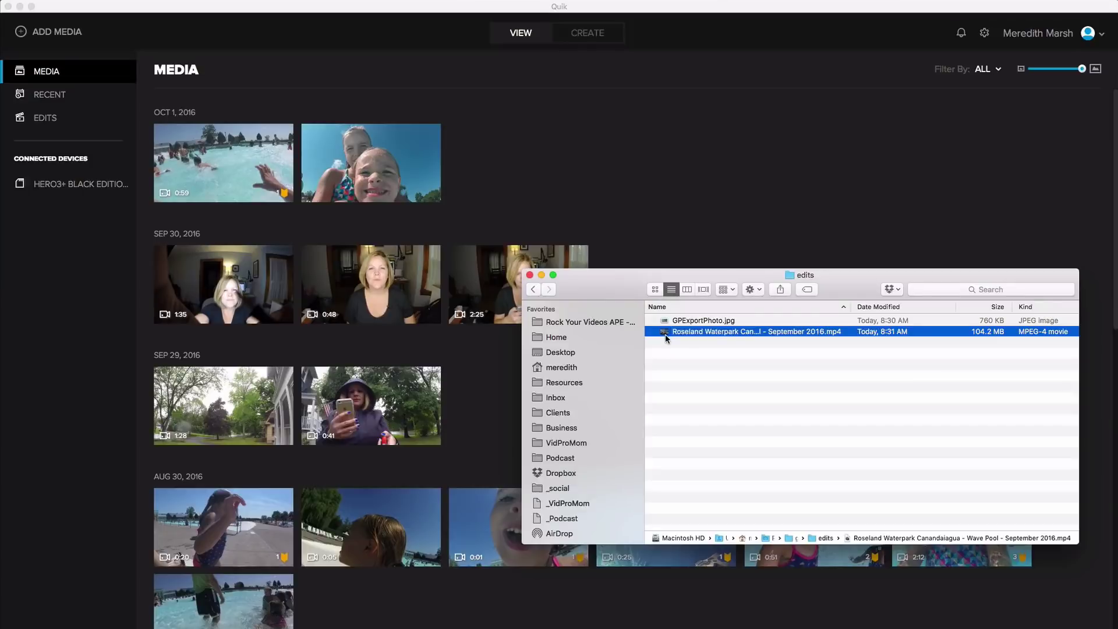
{"action": "left_click", "coordinate": [686, 320]}
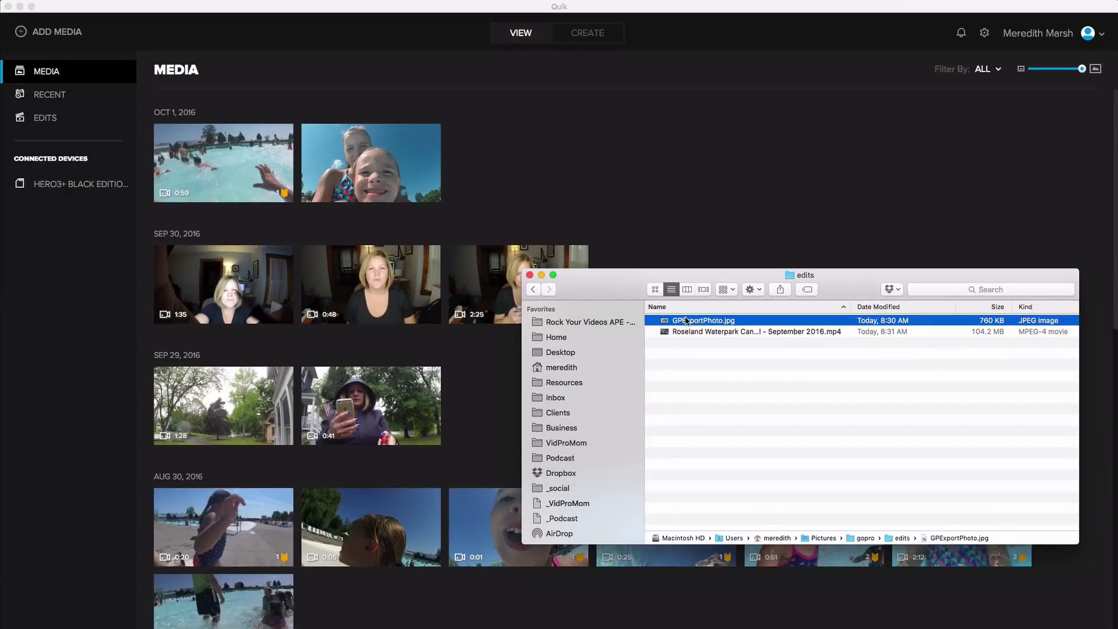
{"action": "key", "text": "space"}
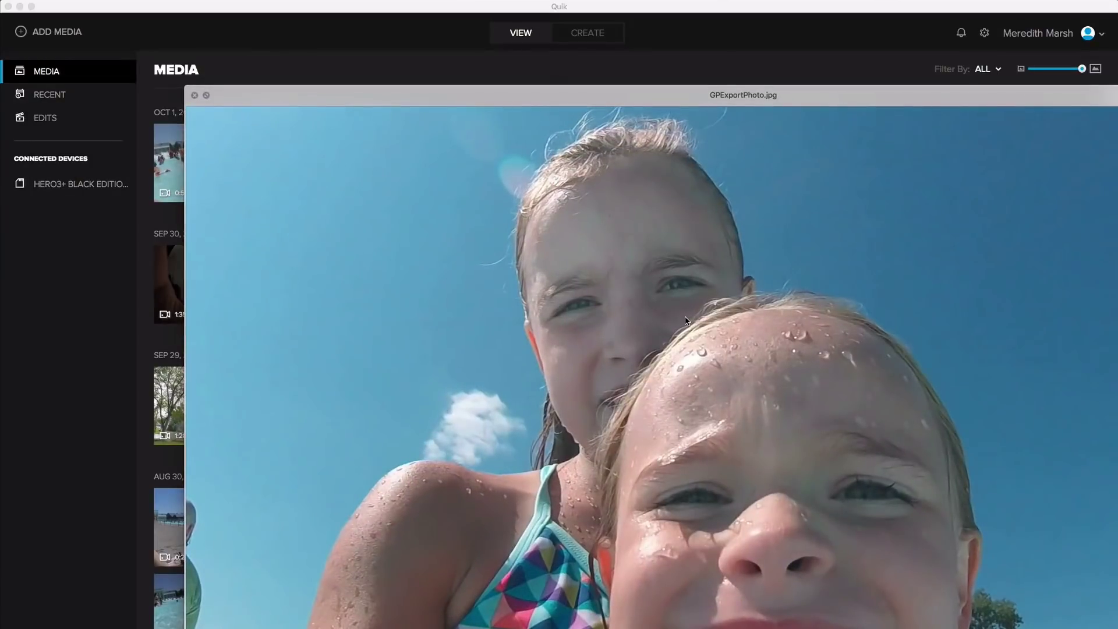
{"action": "key", "text": "space"}
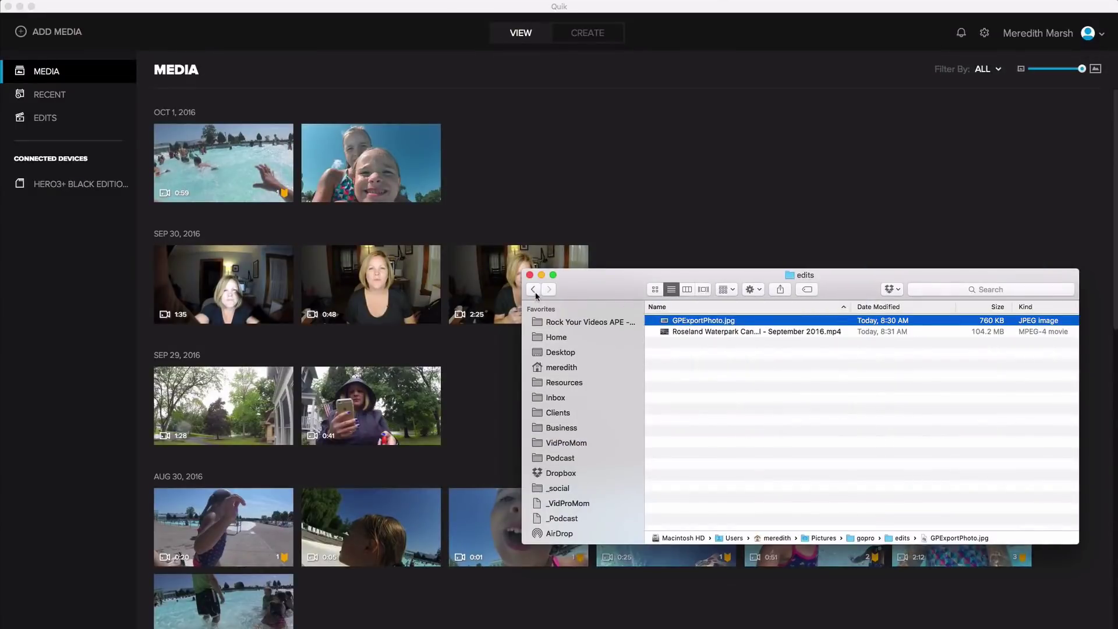
{"action": "left_click", "coordinate": [598, 13]}
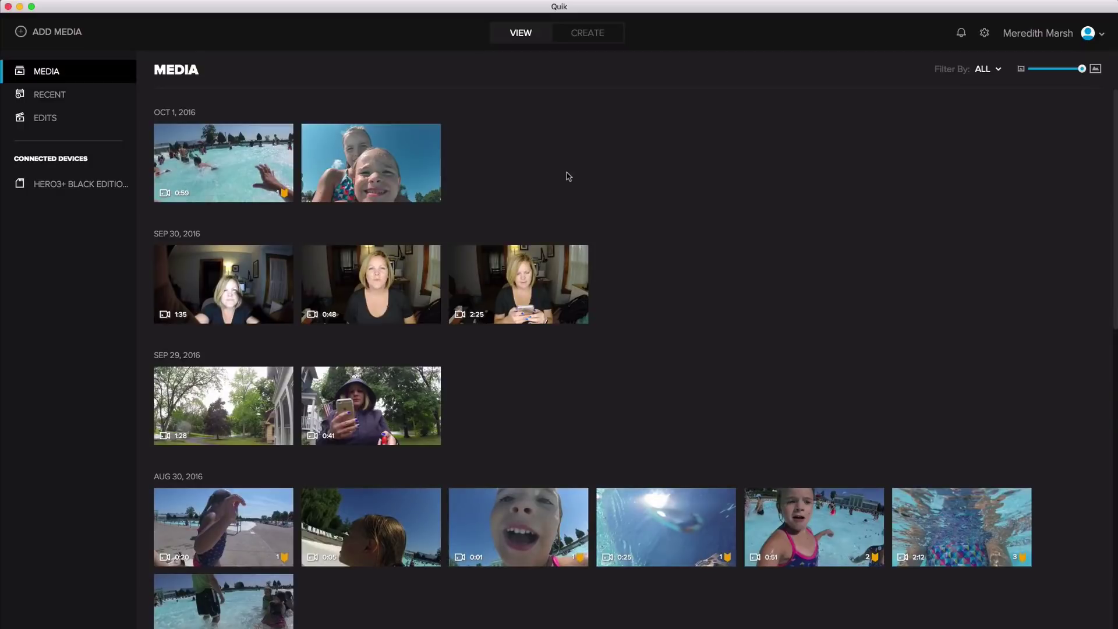
{"action": "key", "text": "super+Tab"}
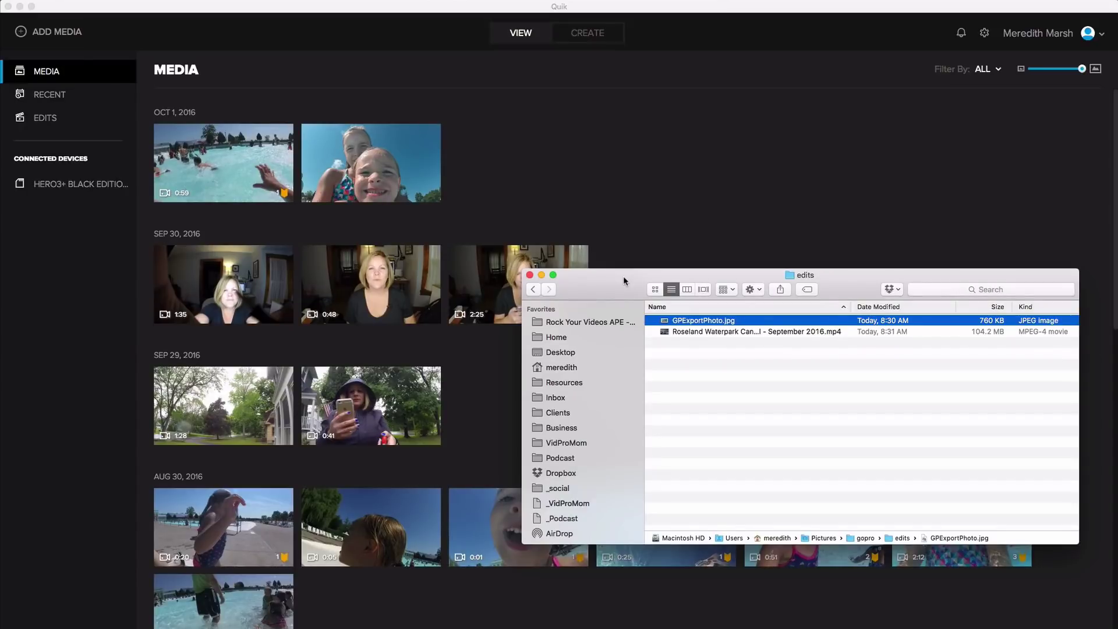
Step: Bring the GoPro Quik media library in front of the Finder window
{"action": "left_click", "coordinate": [631, 251]}
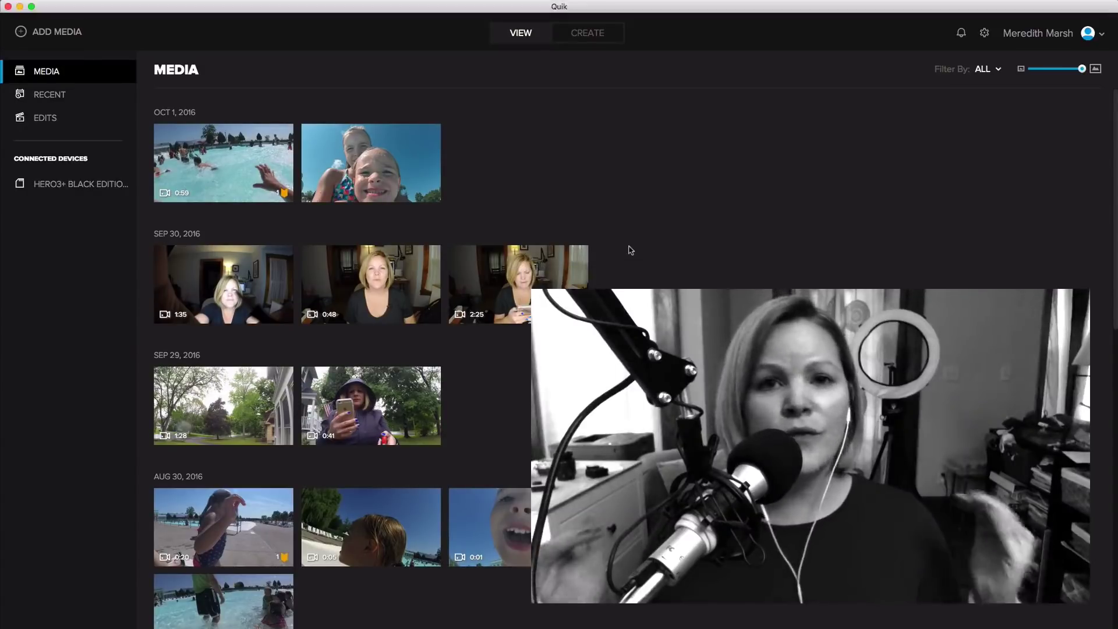